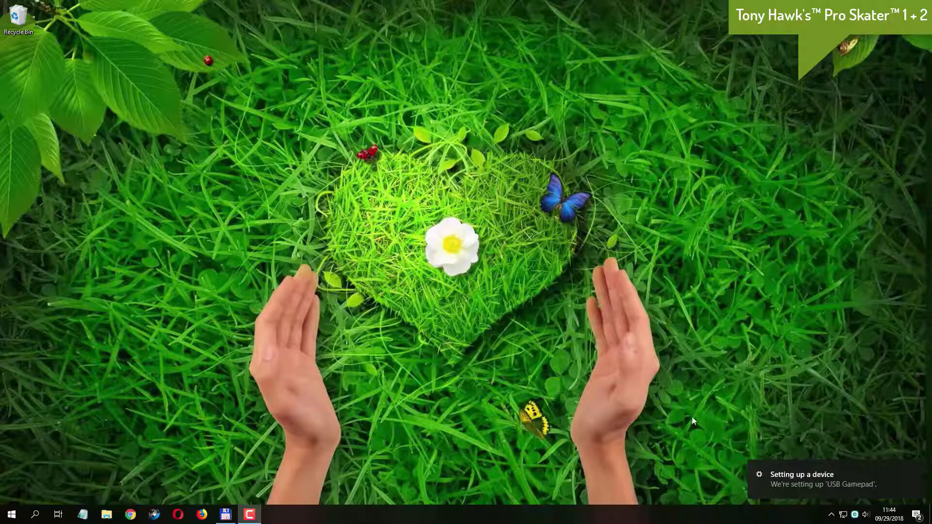
Step: Open the device settings from the setup notification and check the connected USB Gamepad under Other devices
click(790, 480)
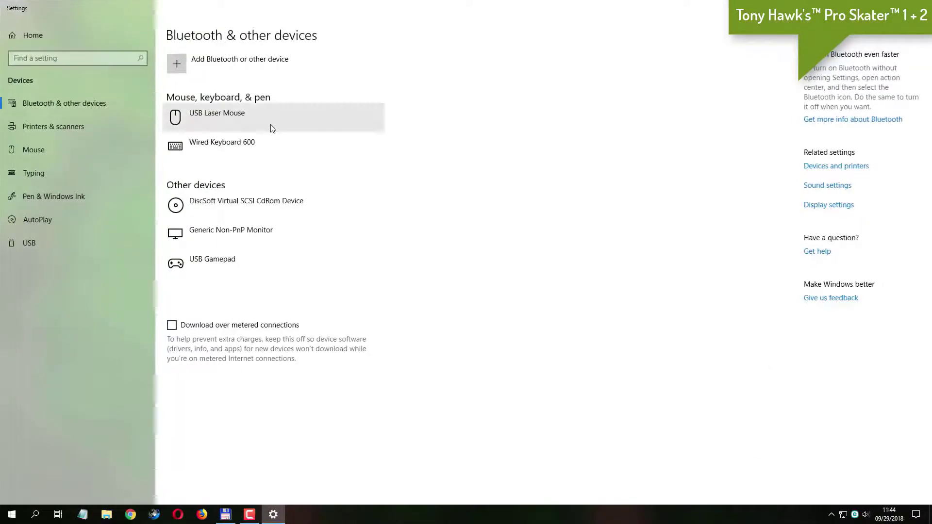
click(263, 260)
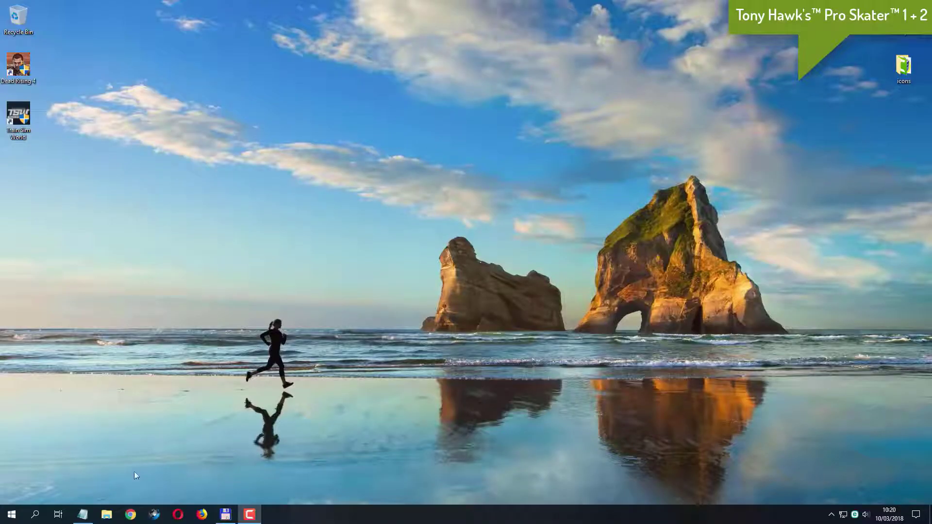
Step: Open the Downloads folder in File Explorer and select the x360ce_x64 archive, keeping the desktop shortcuts accessible
click(107, 516)
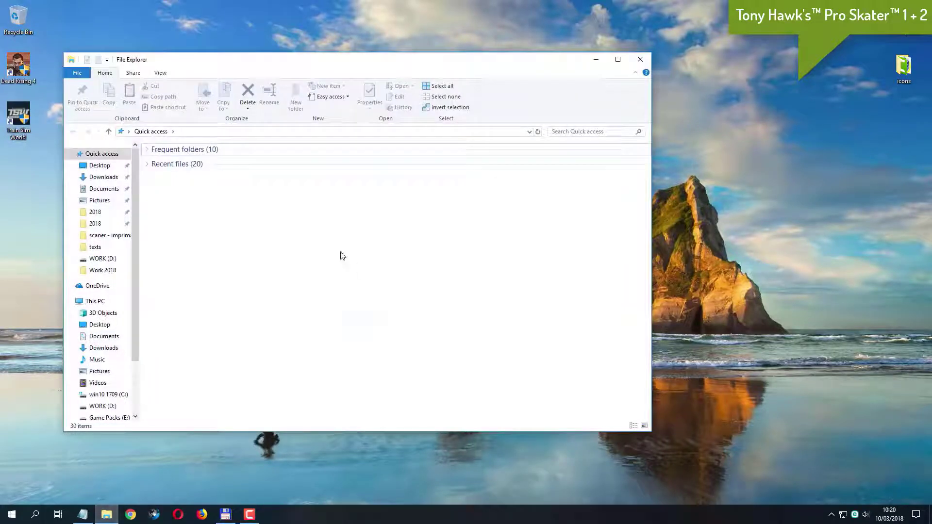
click(110, 180)
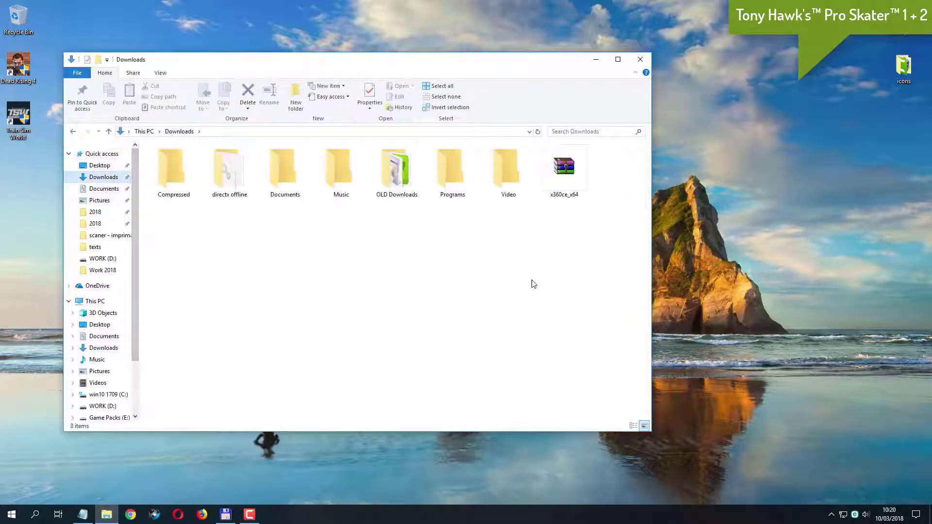
click(564, 173)
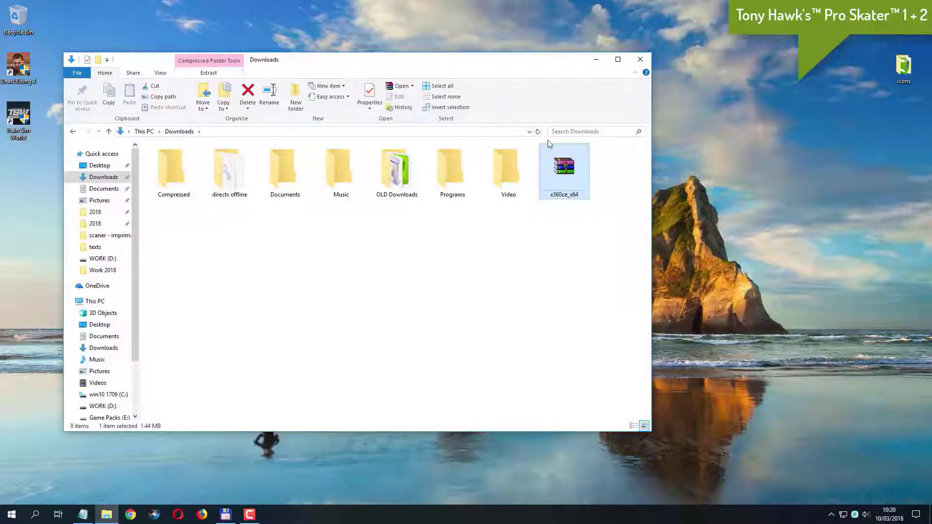
drag(522, 61, 575, 18)
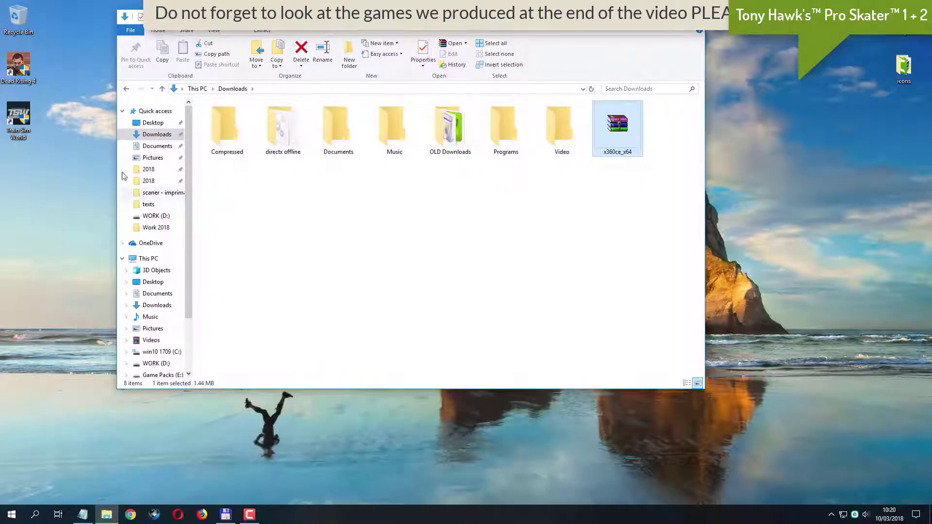
Step: Open the Dead Rising 4 shortcut's file location and copy the x360ce_x64 archive from Downloads into that game folder
click(22, 71)
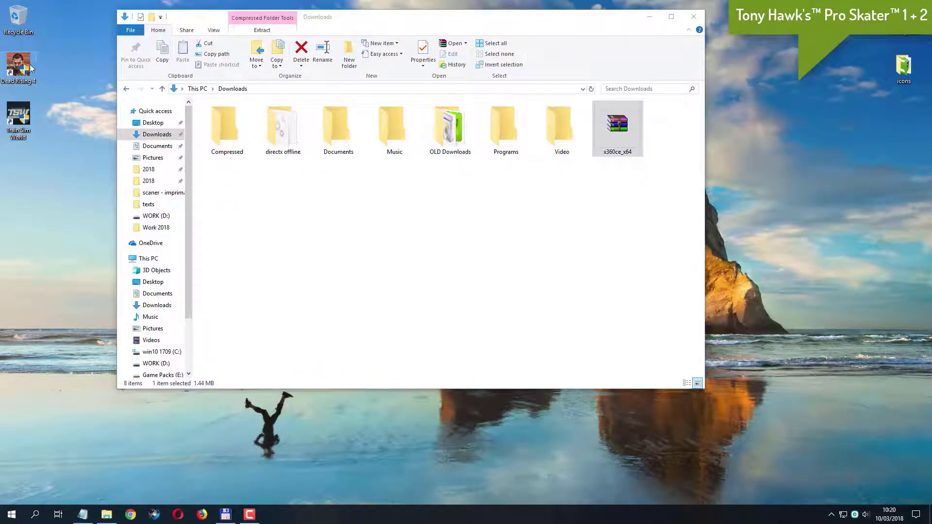
right_click(26, 66)
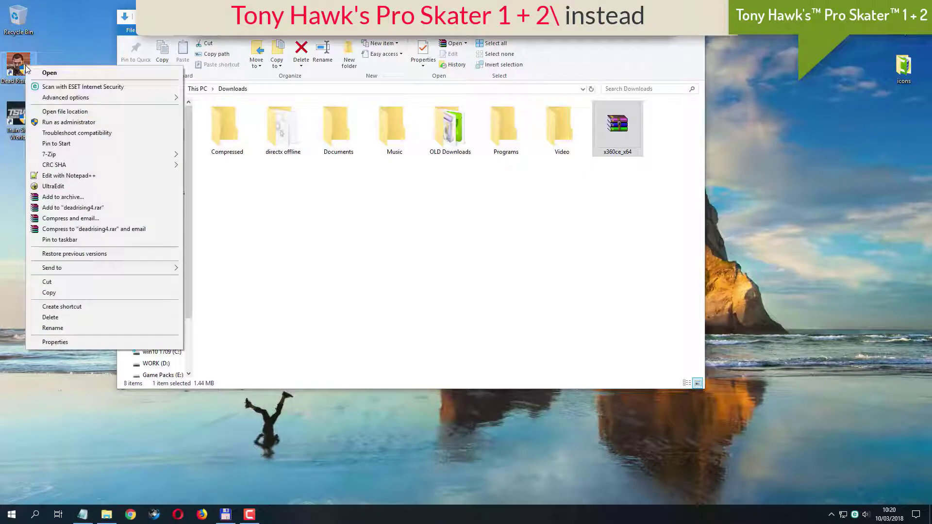
click(75, 114)
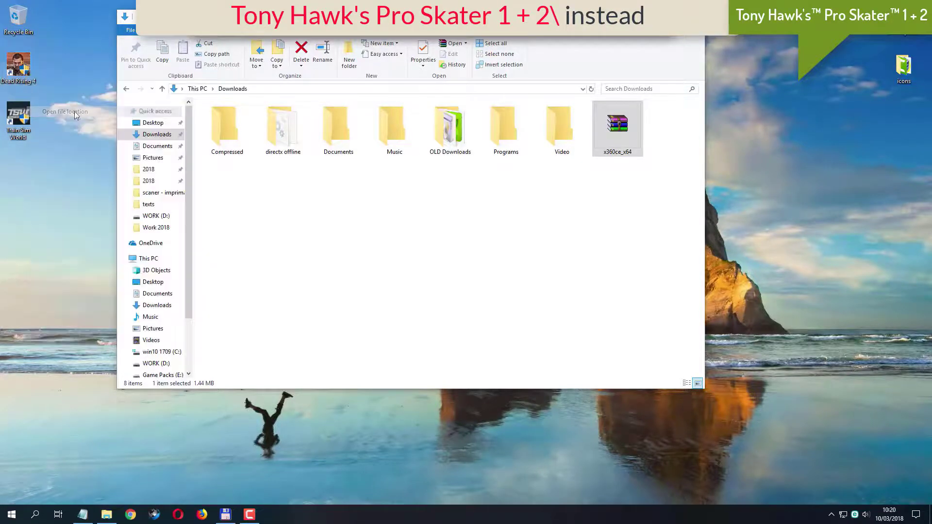
drag(396, 42, 544, 186)
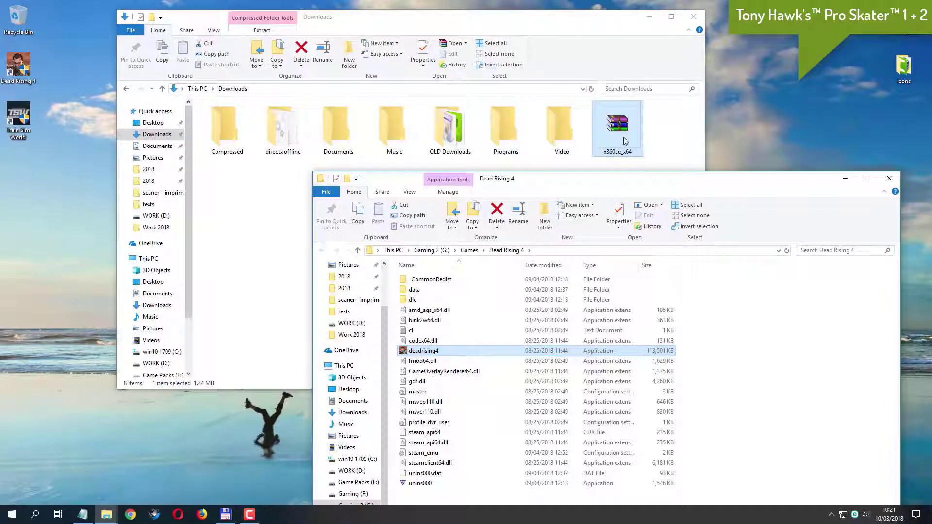
drag(618, 132, 818, 396)
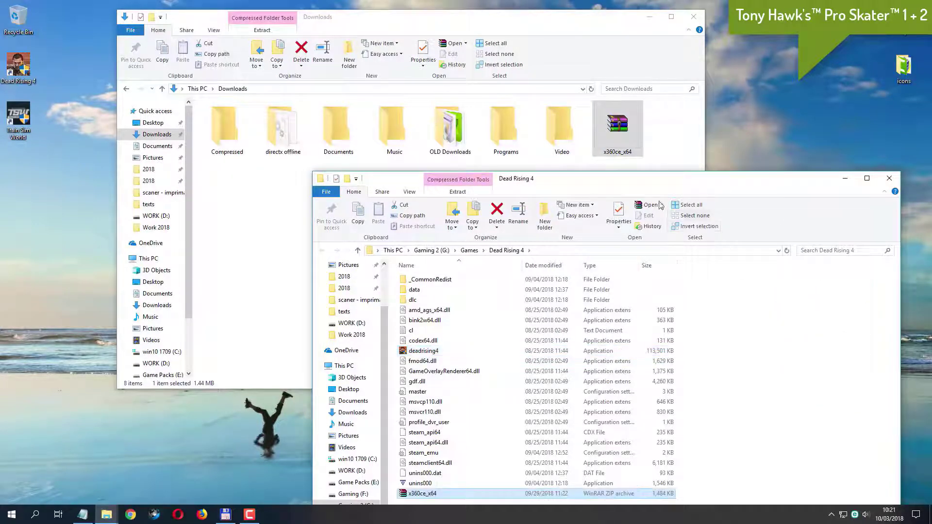
drag(631, 191, 571, 184)
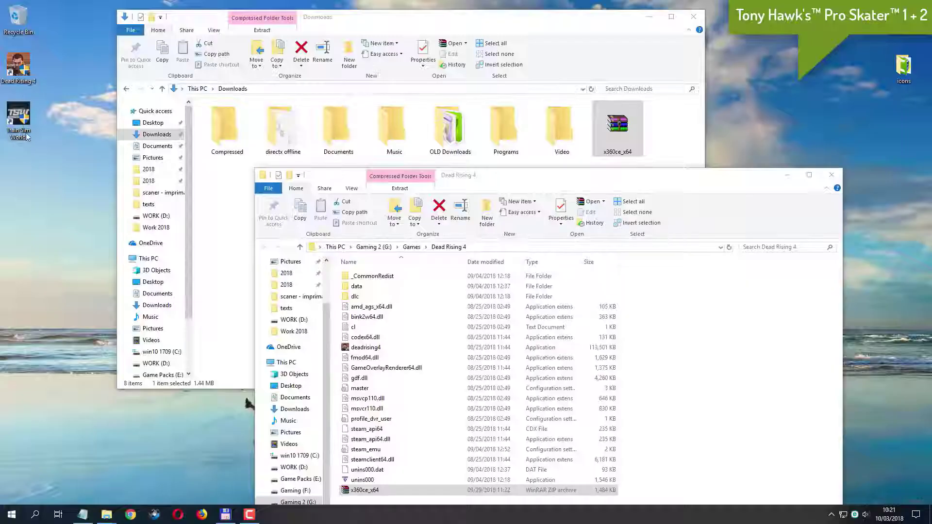
Step: Open the Train Sim World shortcut's file location and copy the x360ce_x64 archive from Downloads into its Win64 folder
right_click(26, 119)
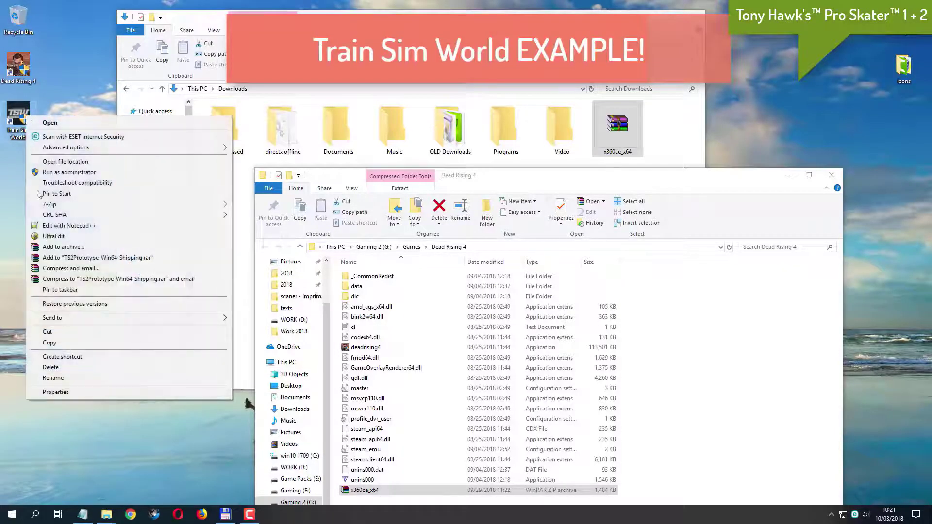
click(122, 165)
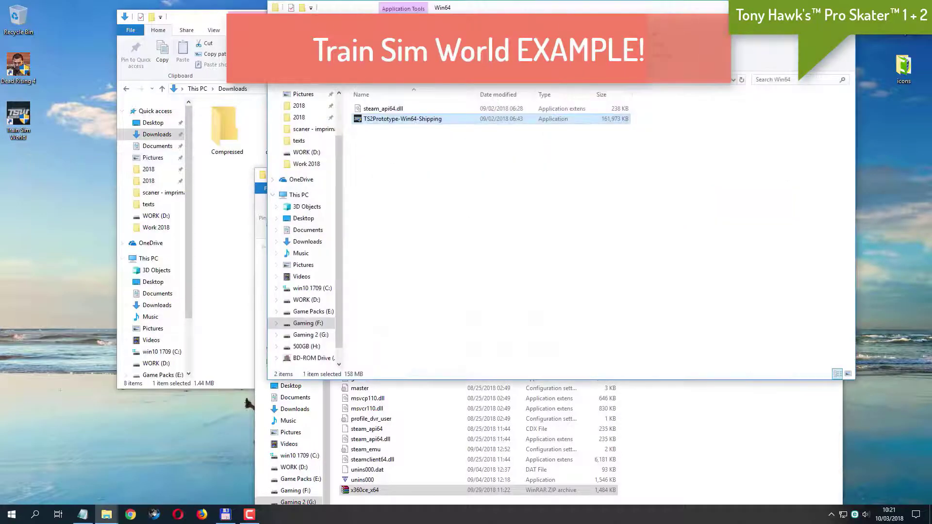
drag(588, 12, 713, 196)
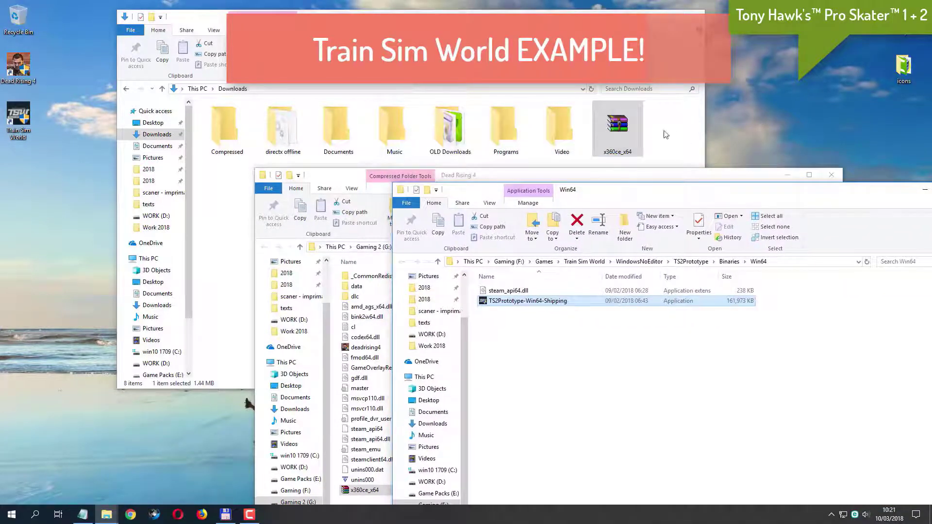
drag(613, 127, 691, 345)
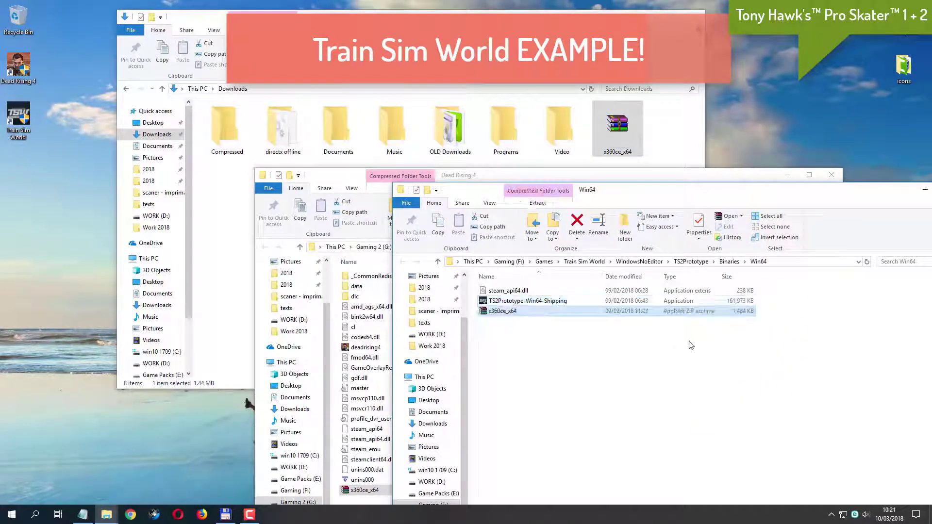
drag(741, 196, 663, 141)
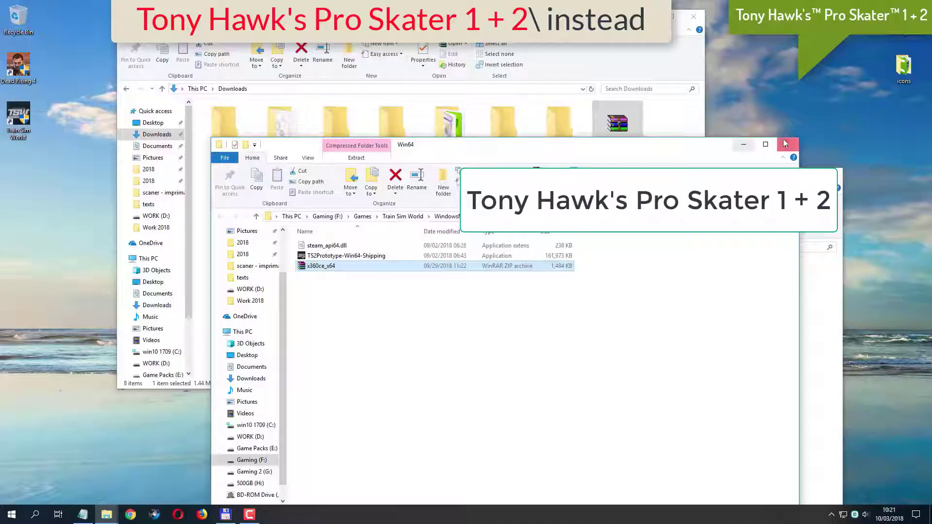
key(alt+Tab)
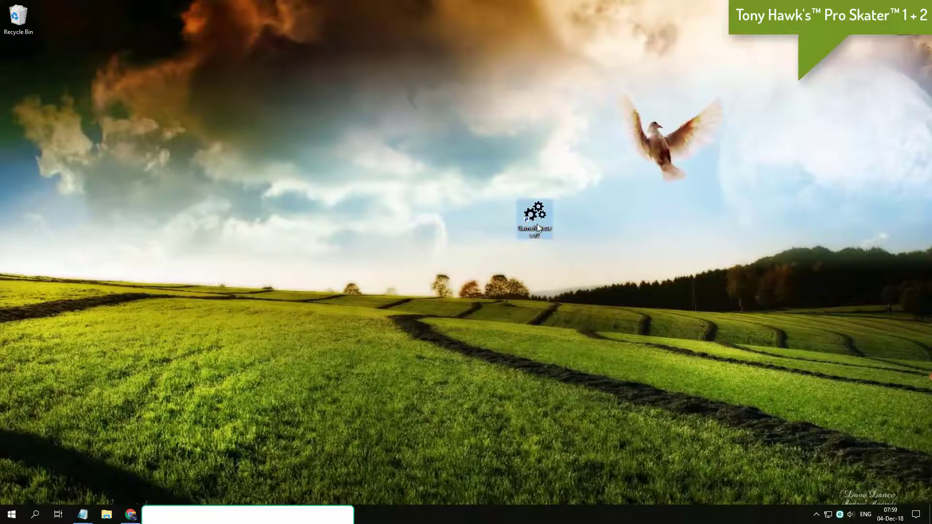
Step: Launch the Gamefixissue tool from the desktop and start its Gamepad Emulator installer, continuing to the directory selection
double_click(537, 222)
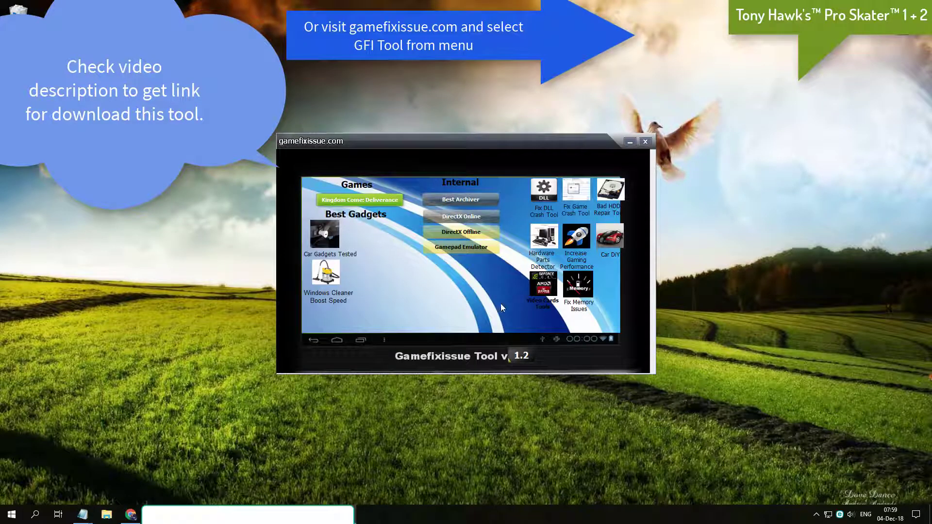
click(446, 253)
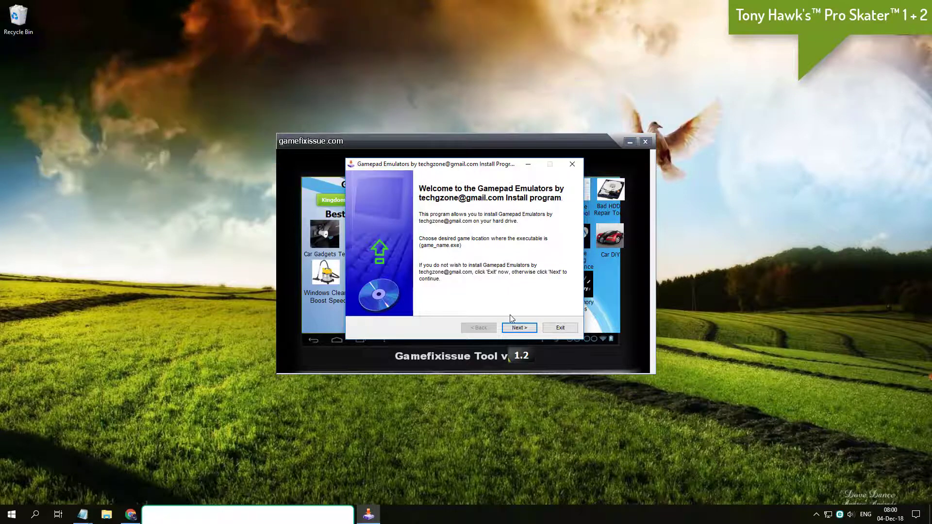
click(519, 328)
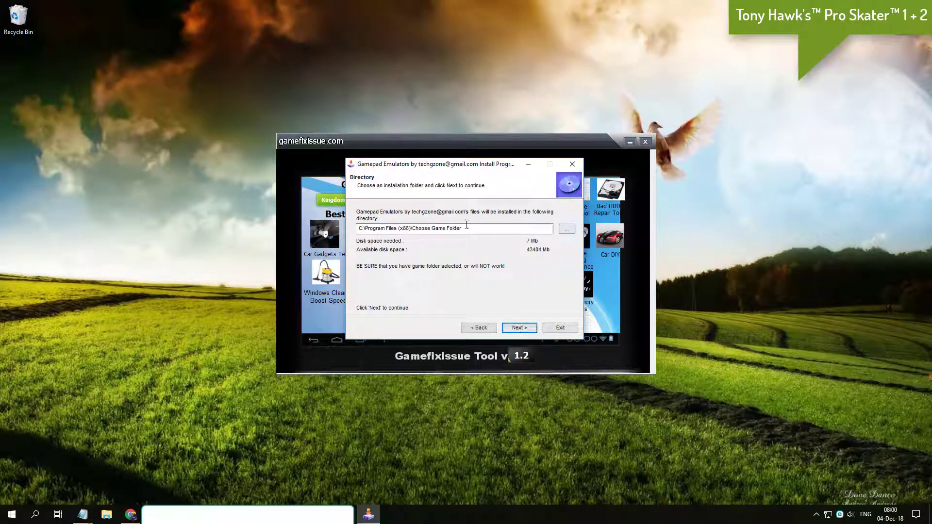
Step: Install the gamepad emulator into the Just Cause 4 folder inside Steam Folder for Games on Gaming (F:), and exit the installer
triple_click(466, 228)
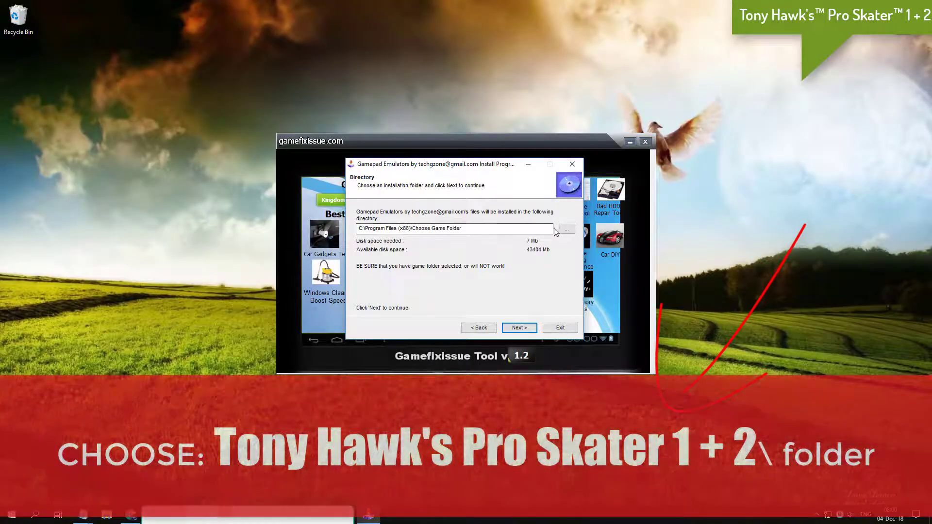
click(567, 230)
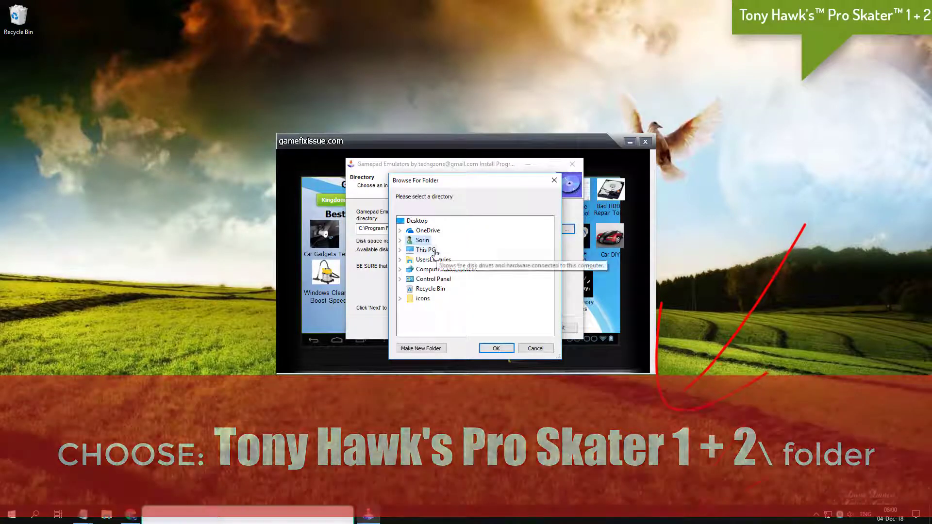
double_click(430, 250)
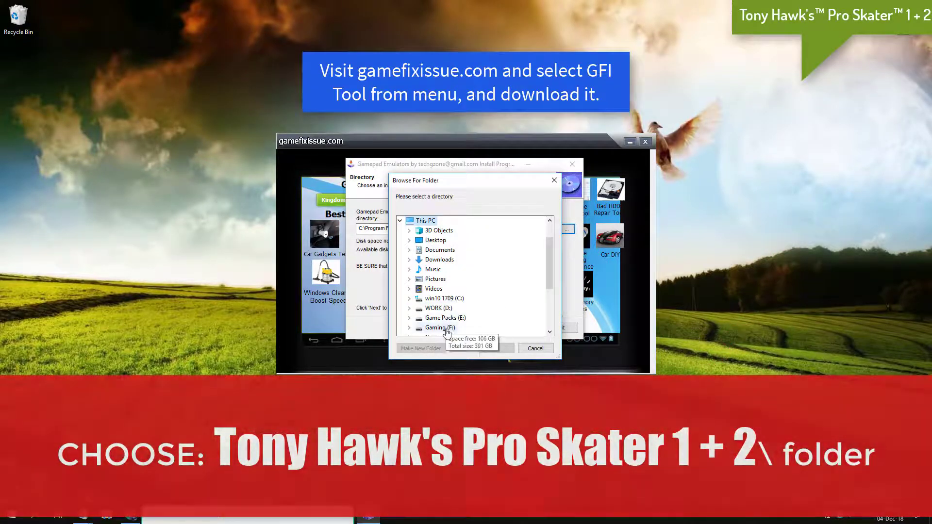
double_click(440, 328)
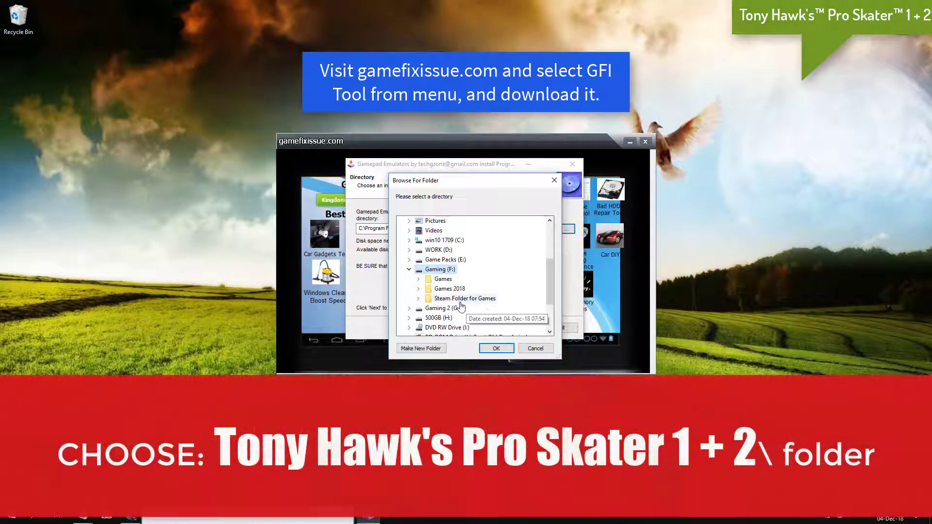
double_click(452, 298)
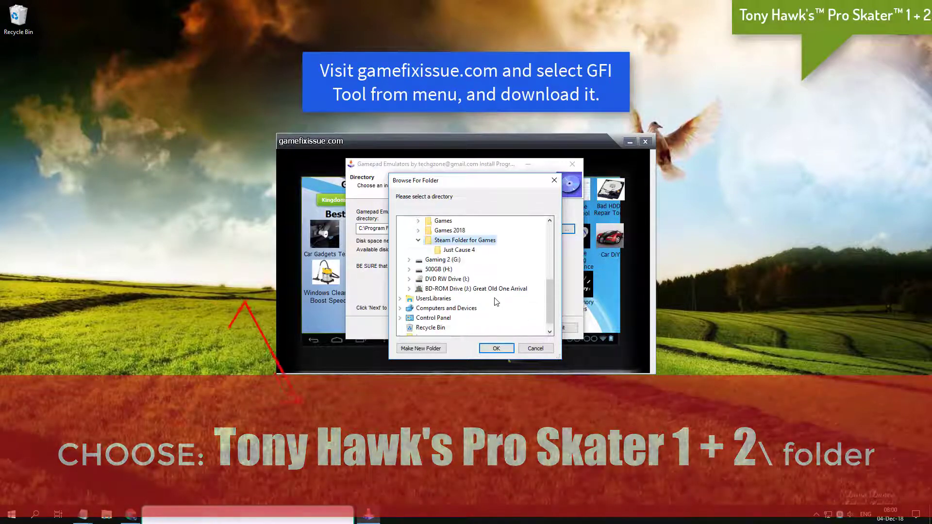
click(466, 254)
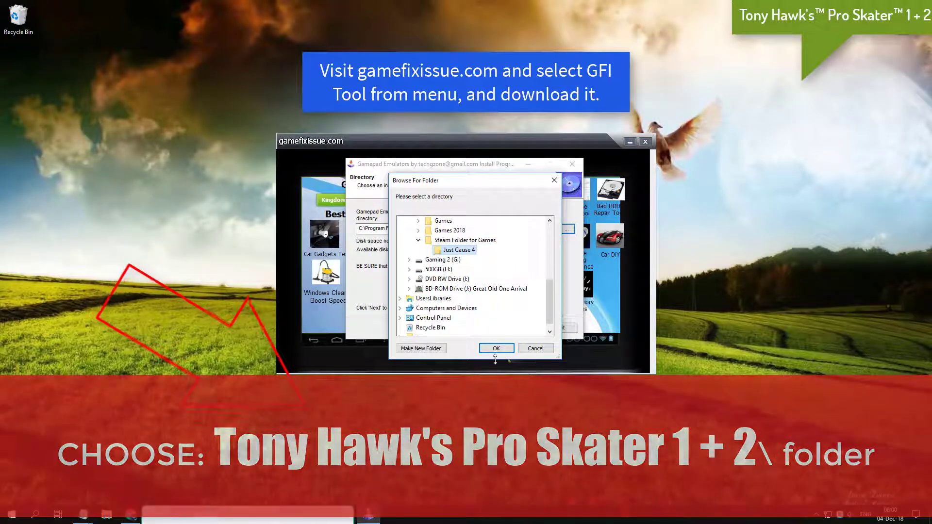
click(497, 349)
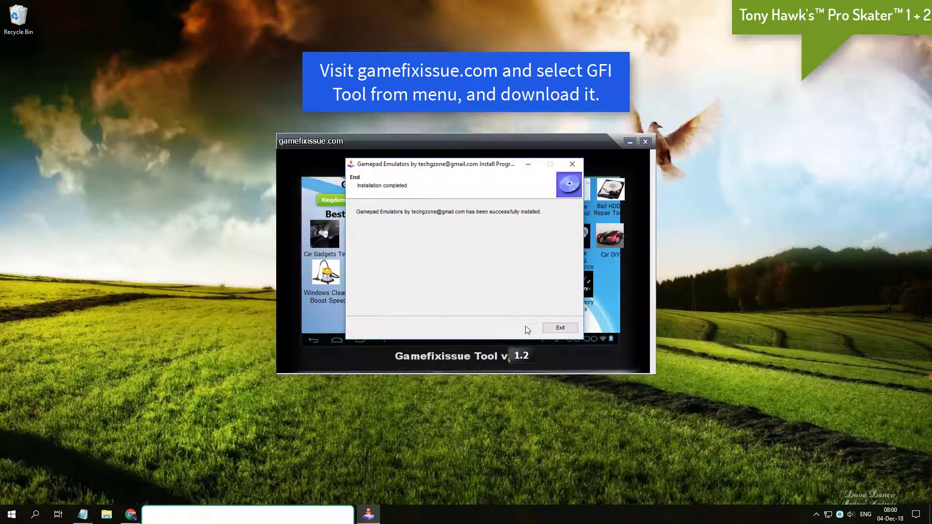
click(560, 328)
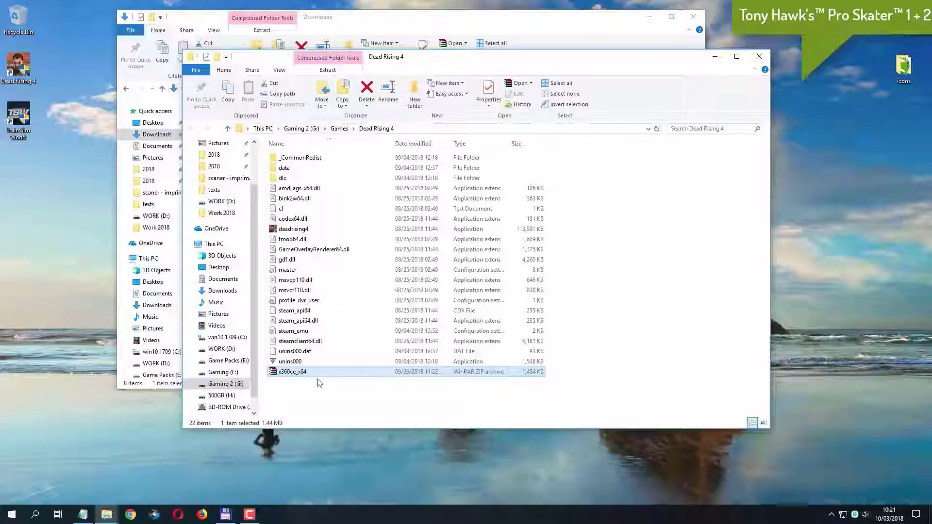
Step: Extract the x360ce_x64 archive directly into the Dead Rising 4 folder using 7-Zip
right_click(307, 374)
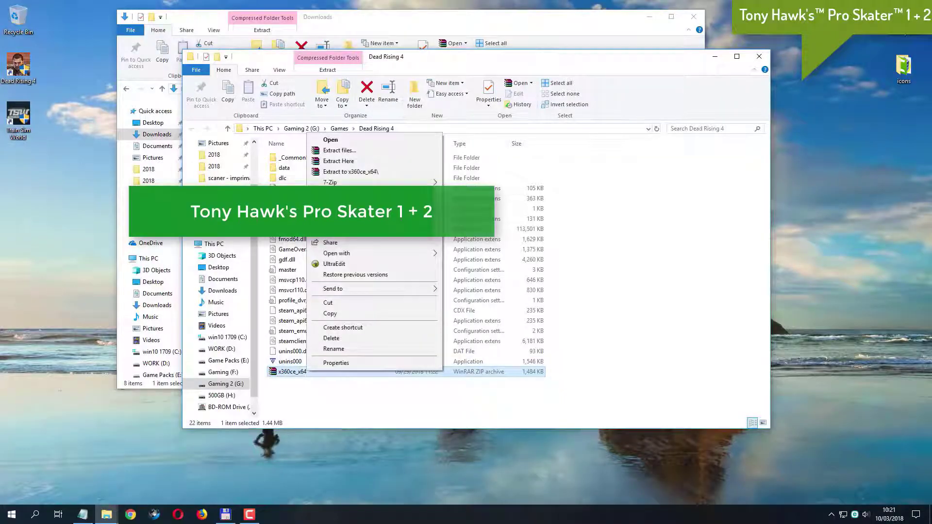
mouse_move(342, 183)
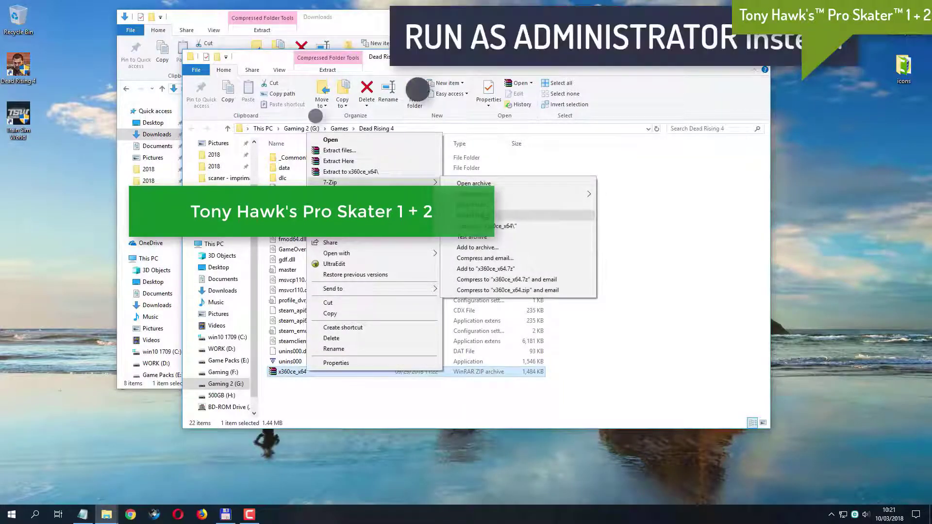
click(503, 216)
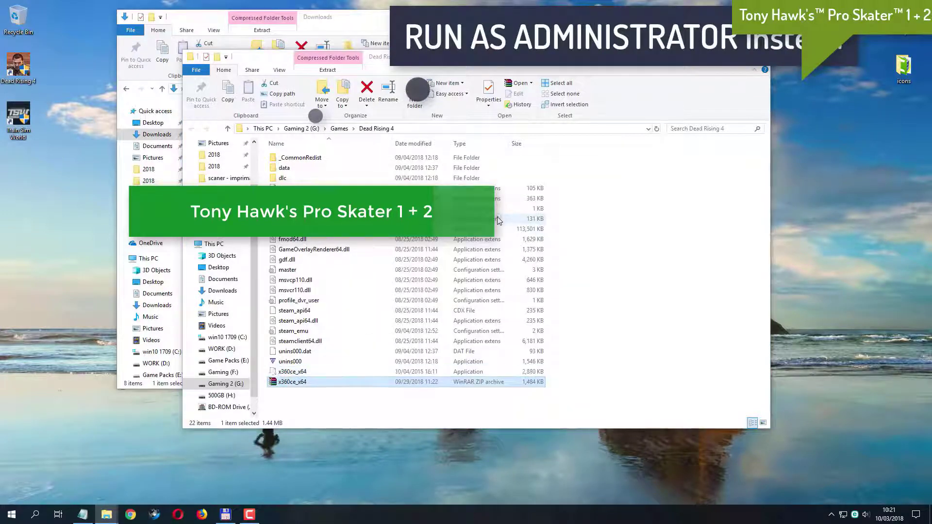
Step: Run the extracted x360ce_x64 application from the Dead Rising 4 folder and create the missing xinput1_3.dll file
click(323, 376)
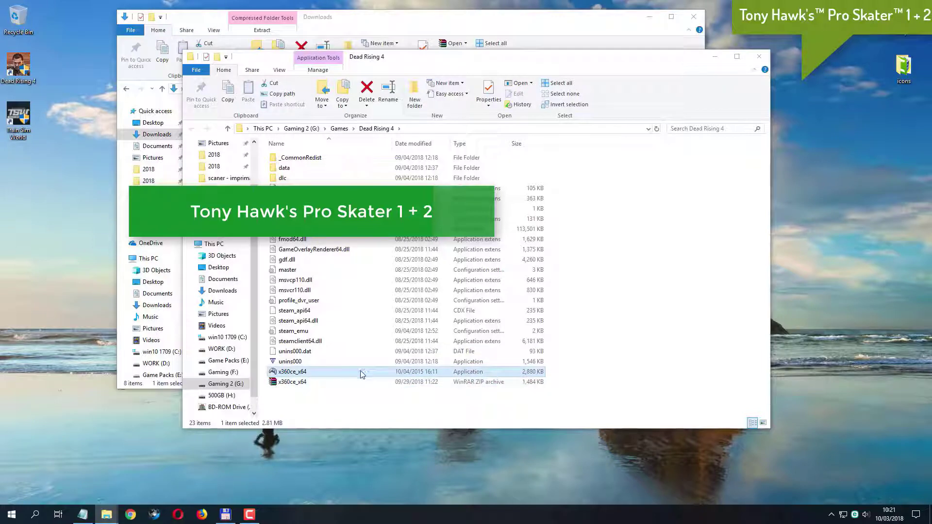
double_click(293, 372)
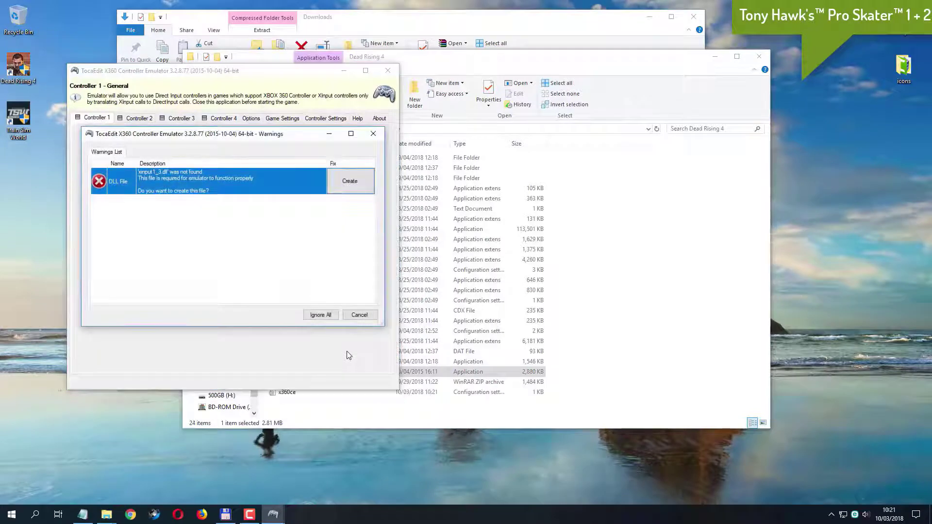
click(354, 185)
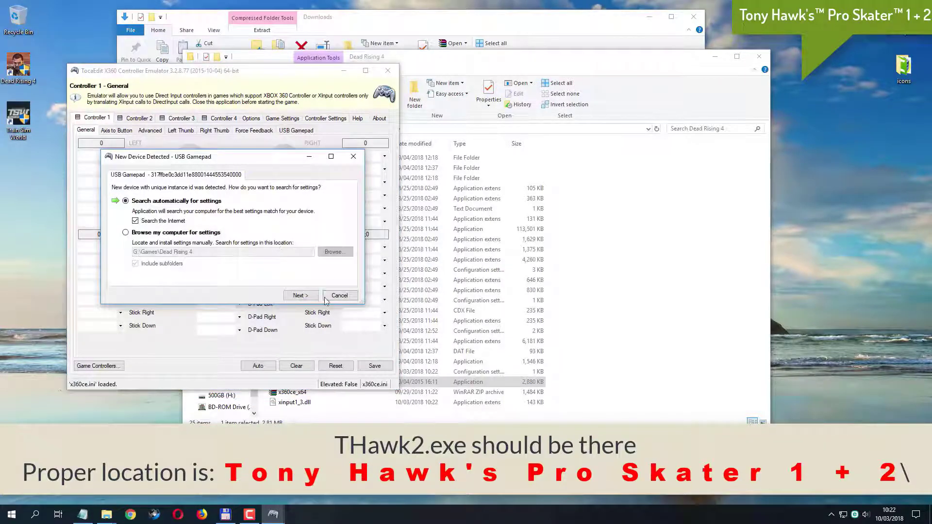
Step: Search automatically for USB Gamepad settings, permanently allow the emulator's outbound network traffic, finish the device setup, and continue past the exception
click(300, 295)
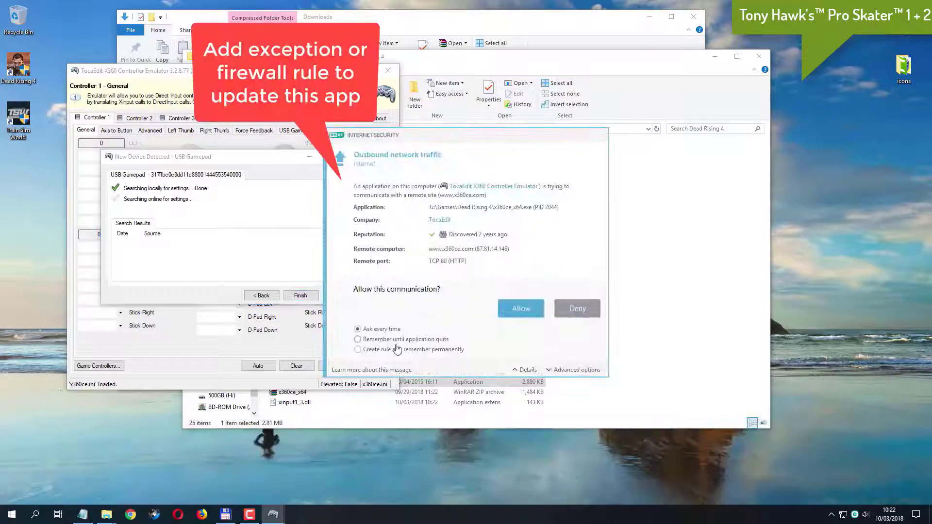
click(438, 349)
click(520, 308)
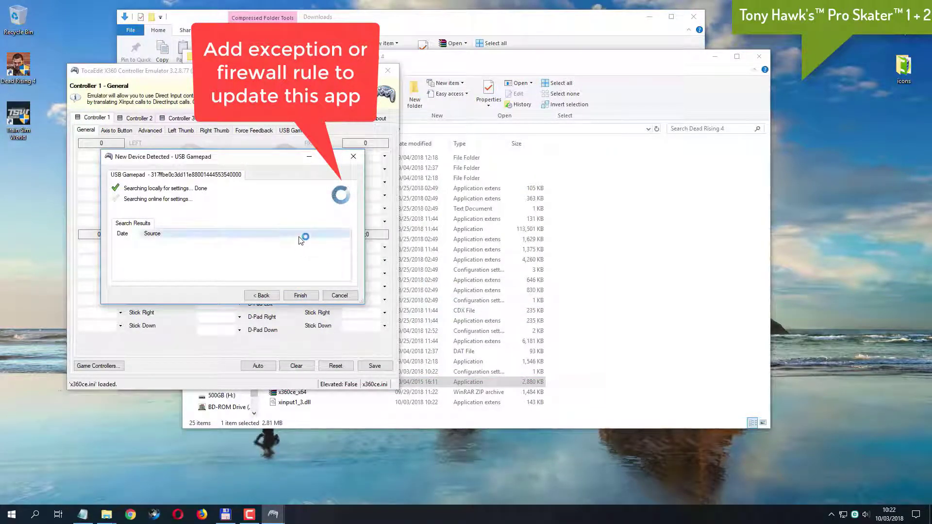
click(309, 298)
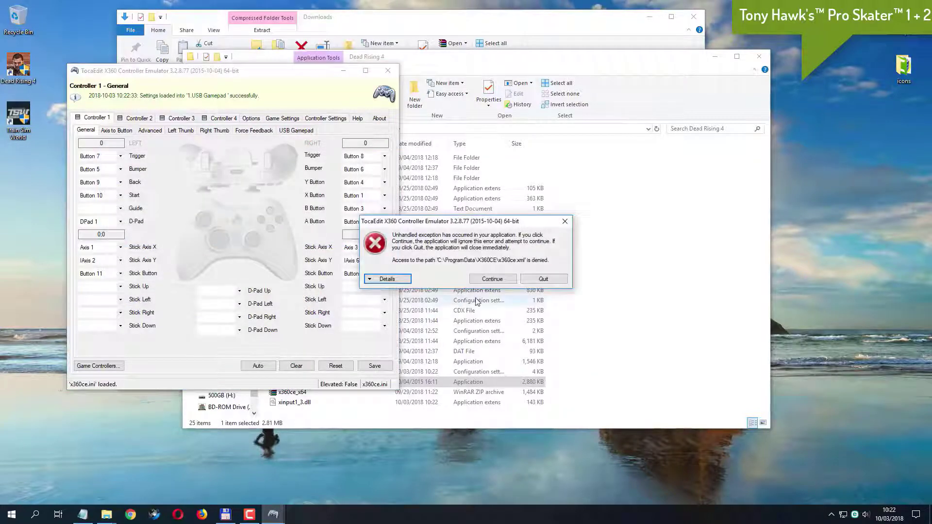
click(493, 279)
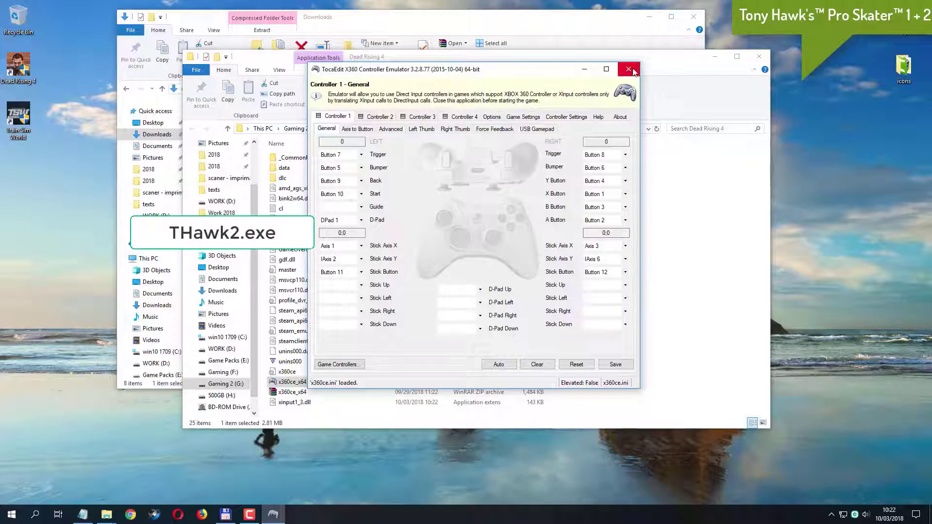
Step: Close the controller emulator and run x360ce_x64 from the Dead Rising 4 folder as administrator
click(634, 72)
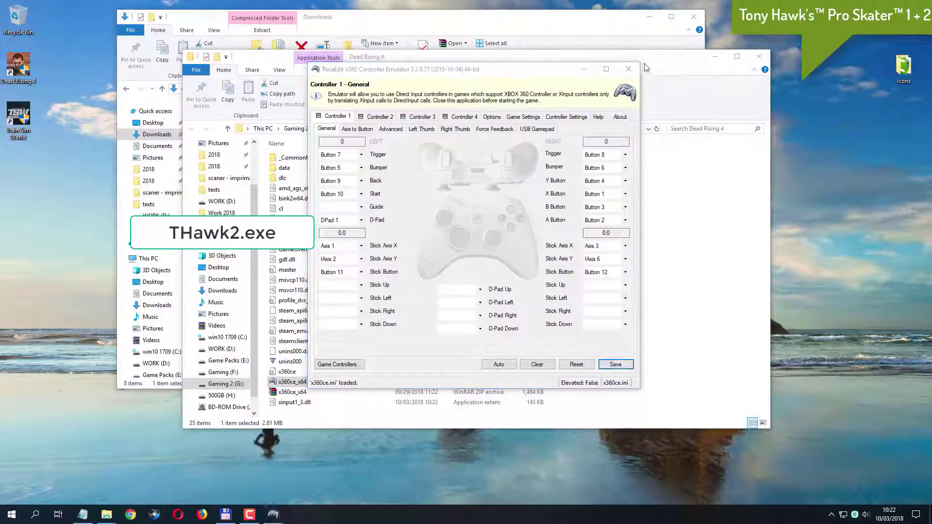
click(494, 283)
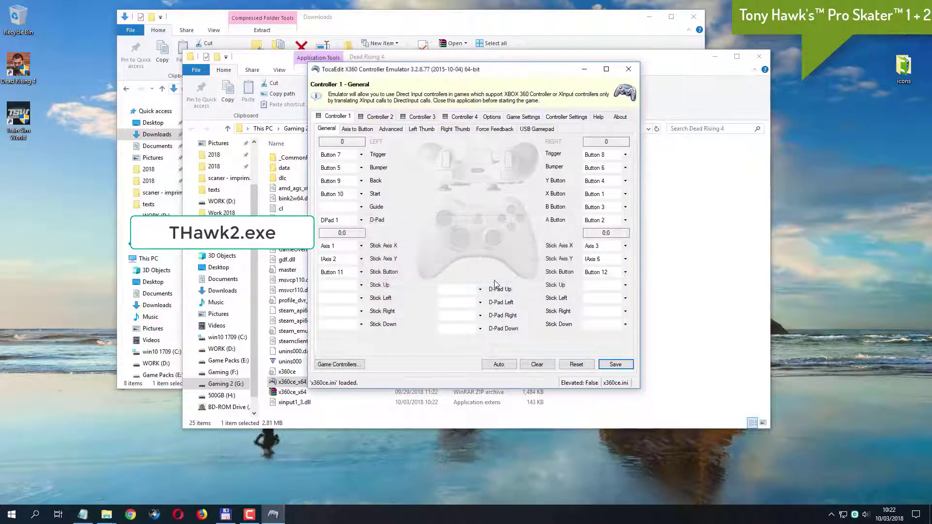
click(629, 69)
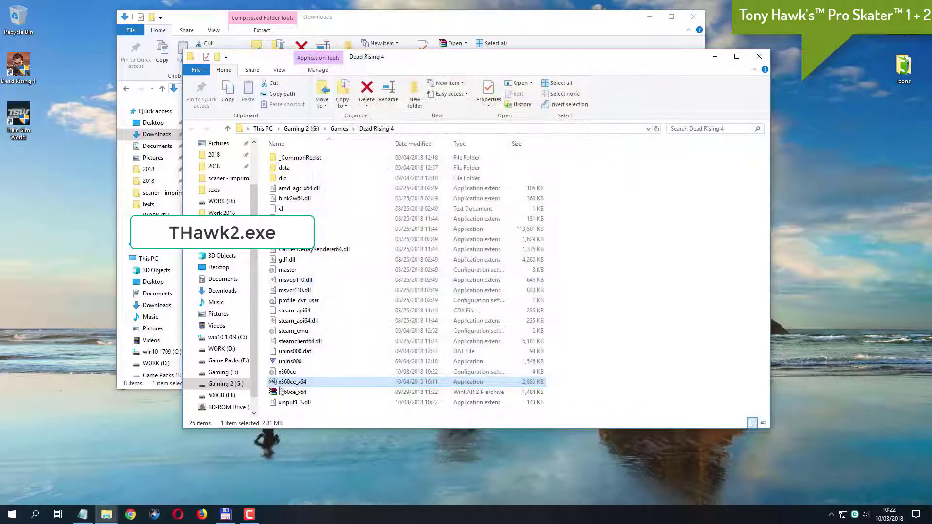
right_click(305, 383)
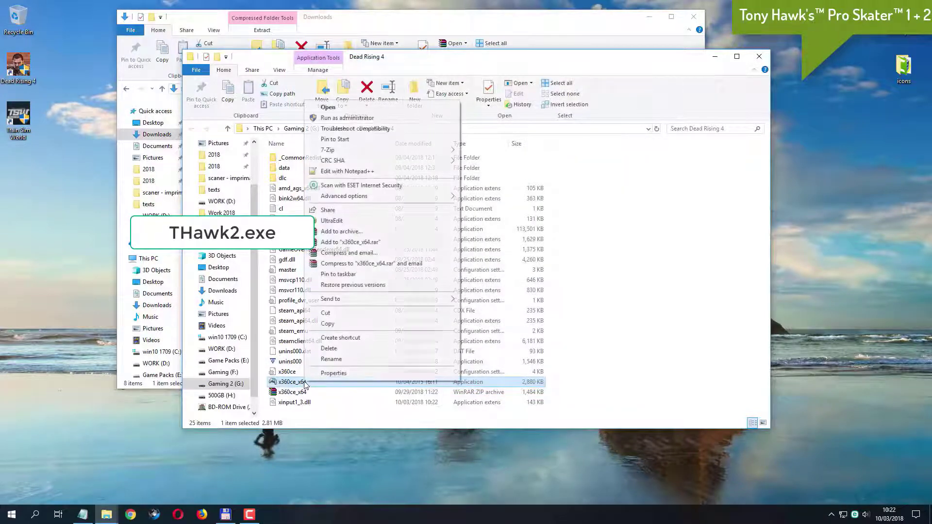
click(372, 121)
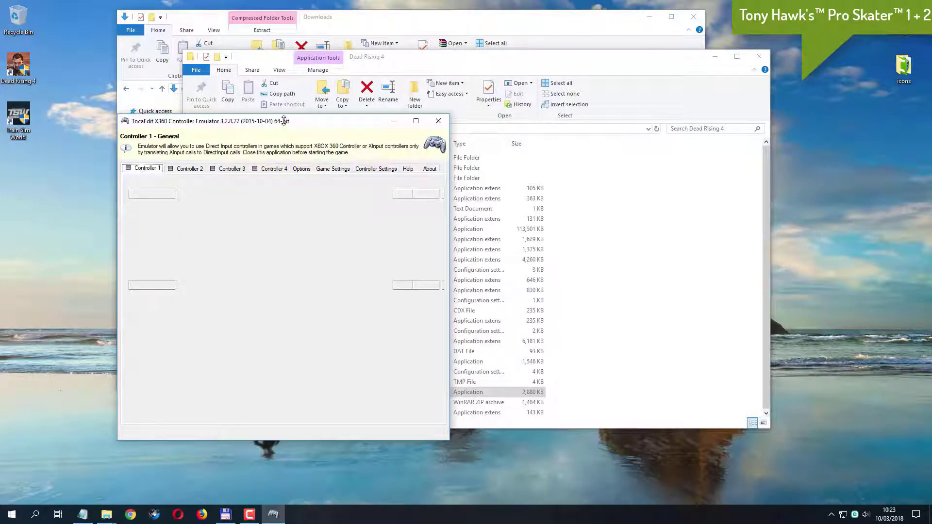
drag(284, 126, 414, 112)
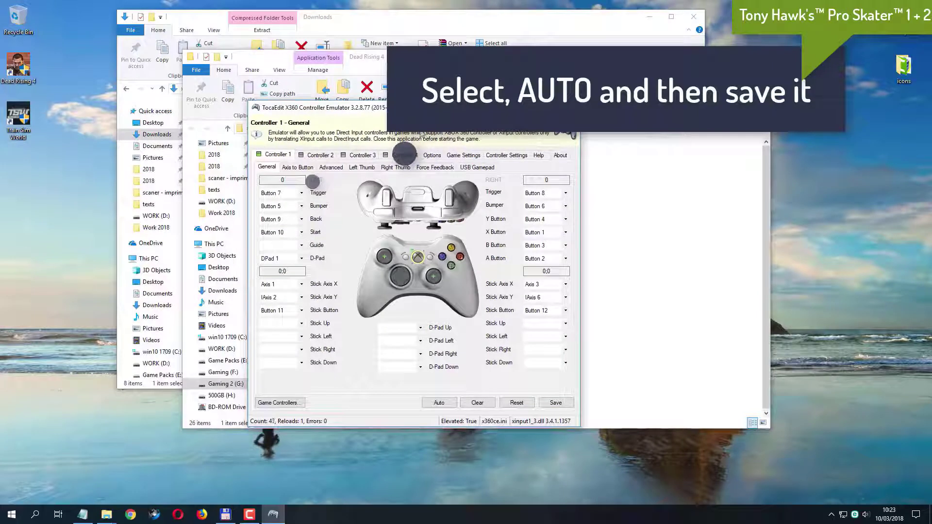
Step: Map Controller 1 automatically for the USB Gamepad, save the mapping, and close the emulator
click(439, 403)
click(430, 288)
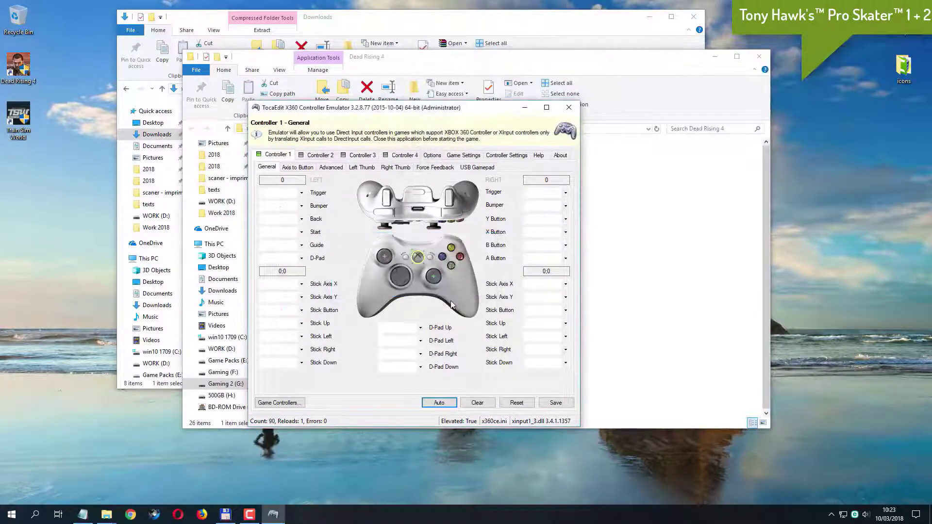
click(565, 405)
click(565, 405)
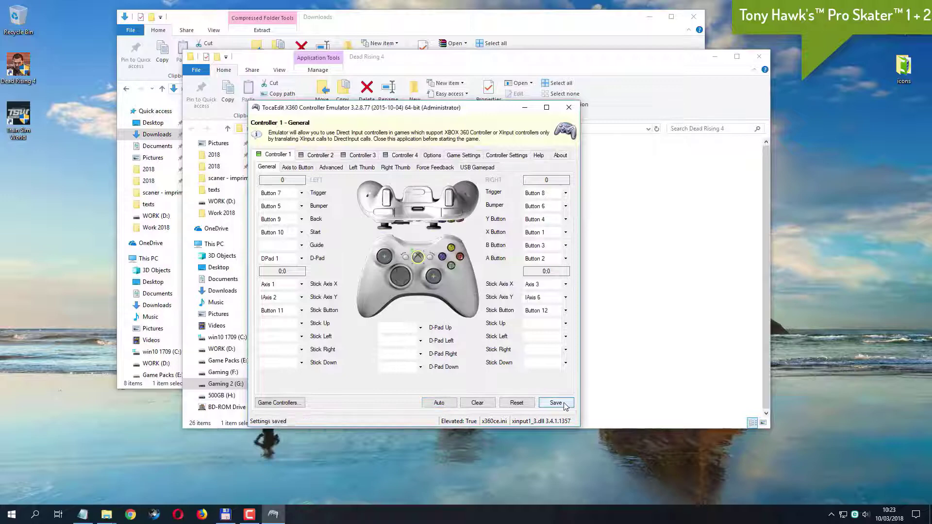
click(575, 110)
Step: Run x360ce_x64 as administrator again and open the emulator's game settings
click(344, 230)
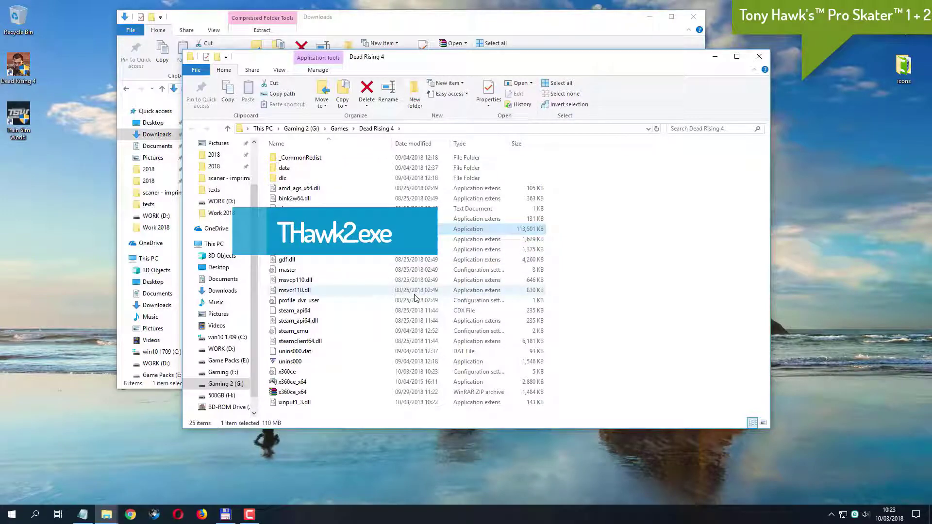
click(338, 383)
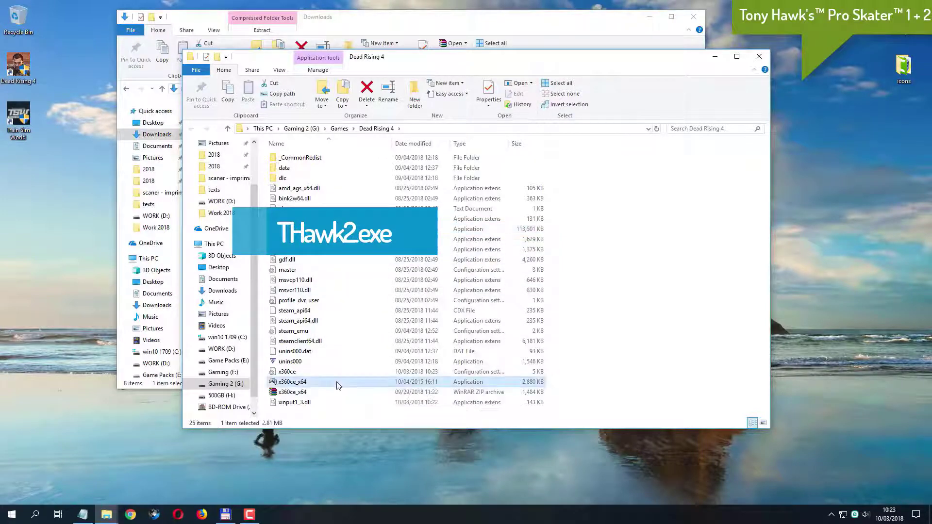
right_click(338, 384)
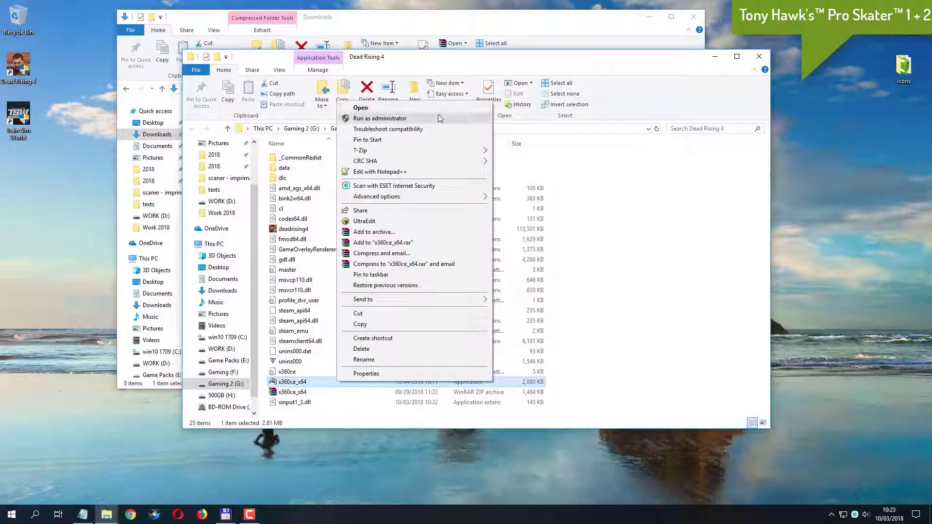
click(439, 119)
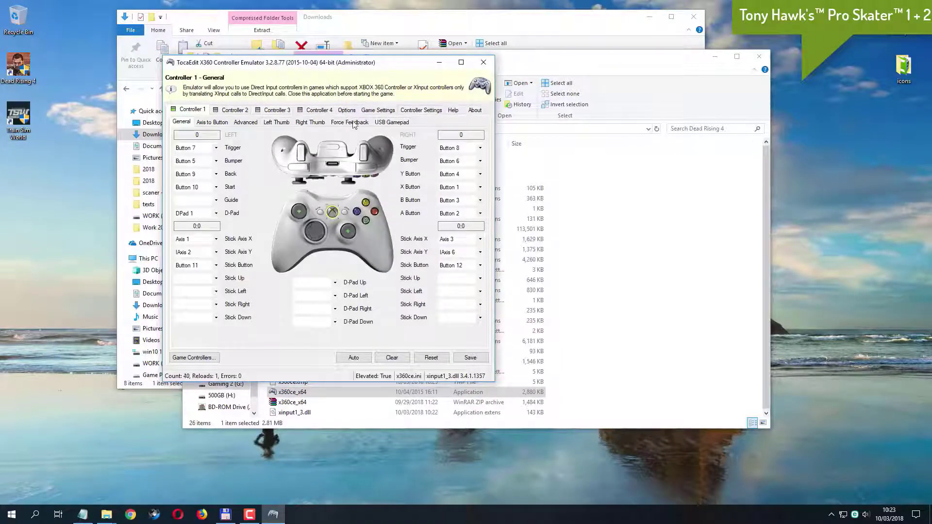
click(386, 112)
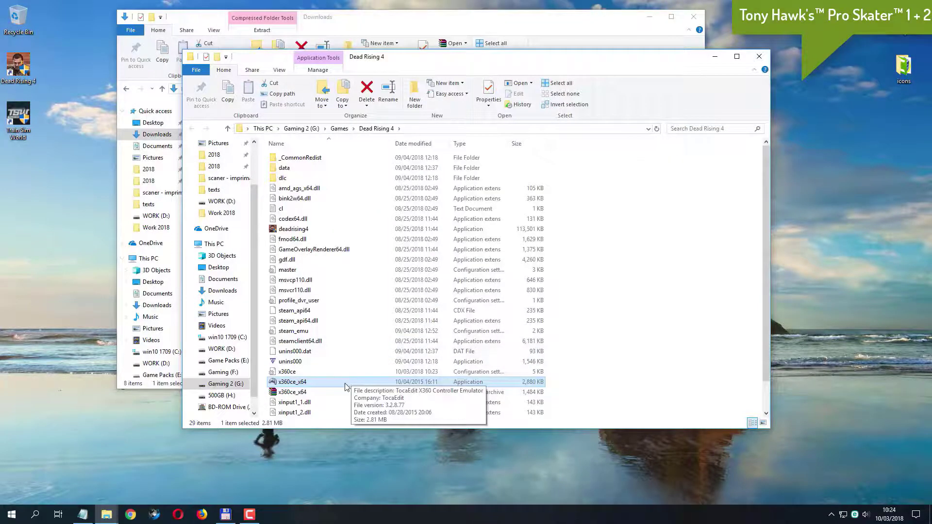
Step: Relaunch x360ce_x64 with administrator rights and return to the game settings
right_click(346, 386)
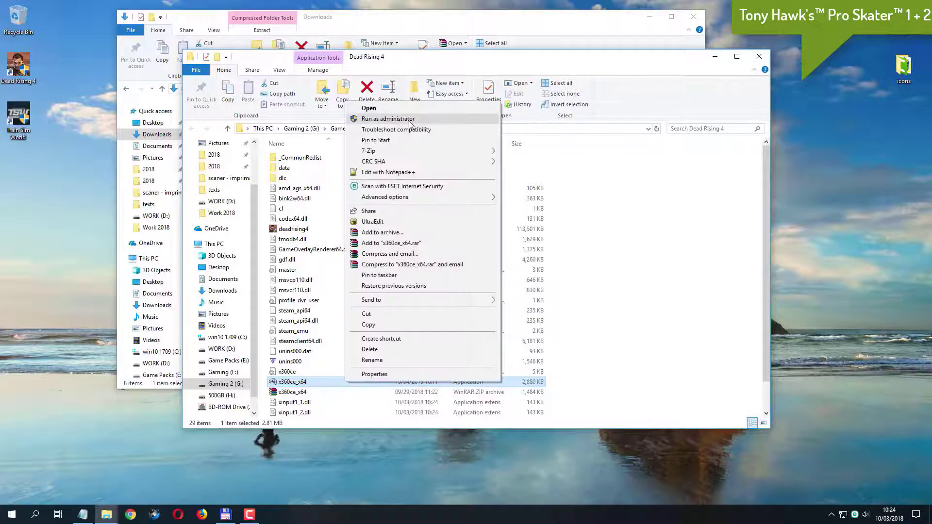
click(410, 119)
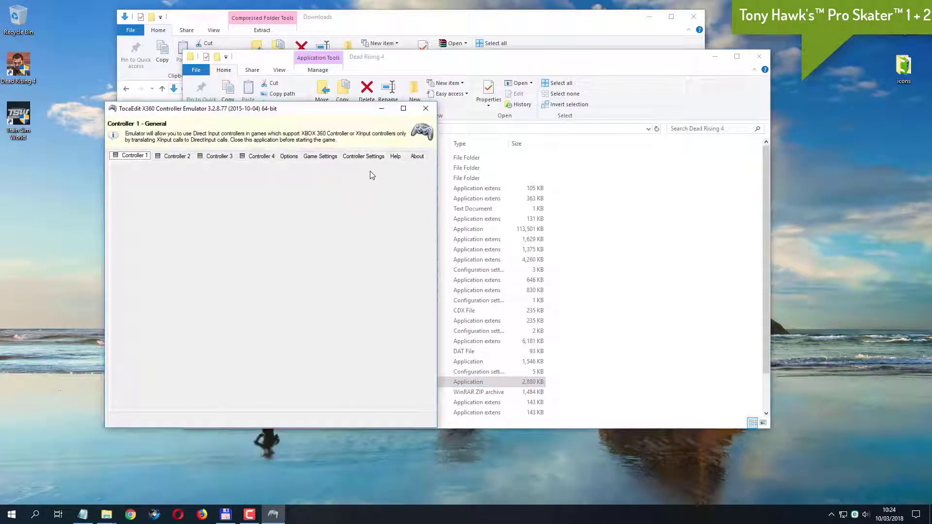
click(320, 156)
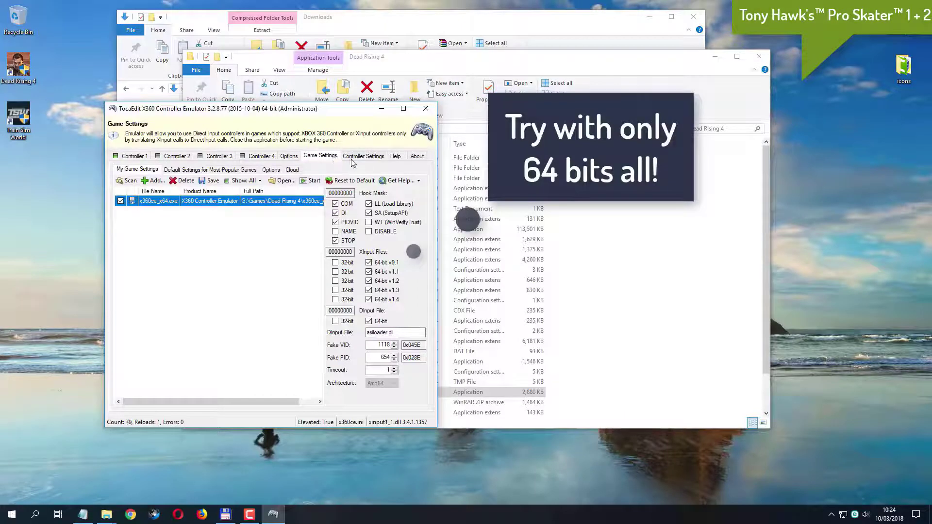
Step: Clear all Hook Mask options for x360ce_x64.exe, keeping only the 64-bit XInput and DInput files enabled, and save the game settings
click(346, 222)
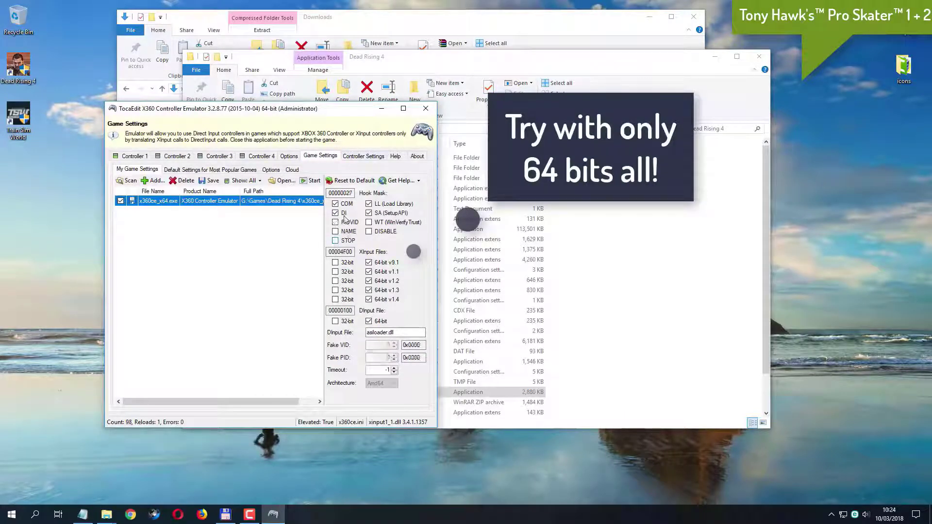
click(346, 213)
click(346, 204)
click(388, 213)
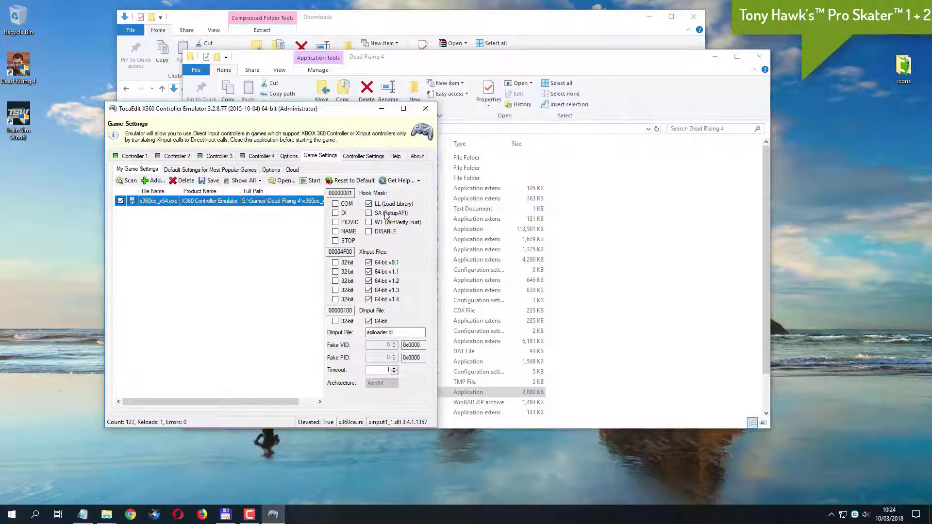
click(386, 204)
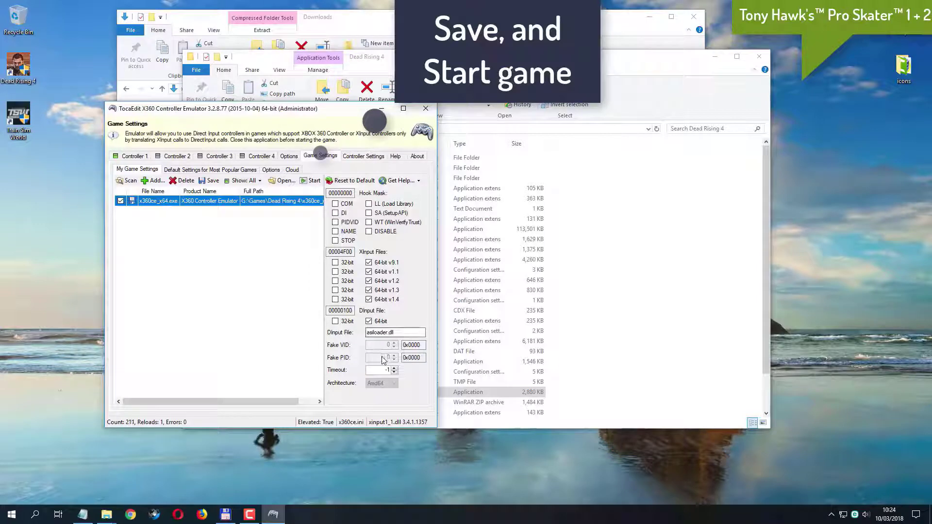
click(209, 182)
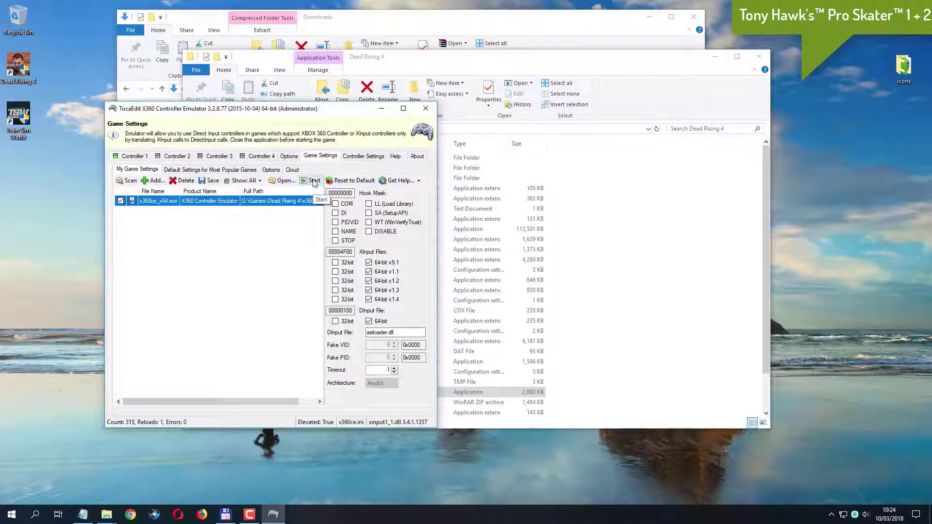
Step: Close the emulator and restart x360ce_x64 as administrator from the Dead Rising 4 folder
drag(323, 113, 460, 101)
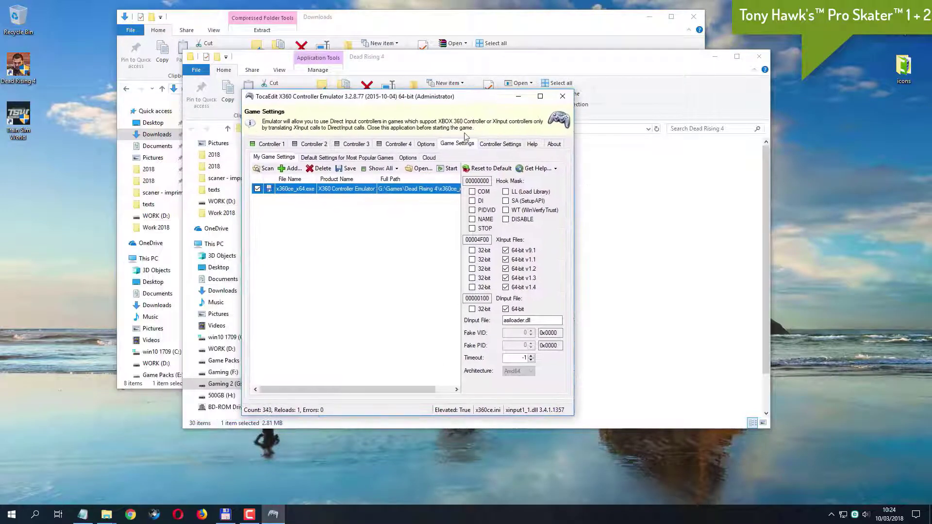
click(563, 96)
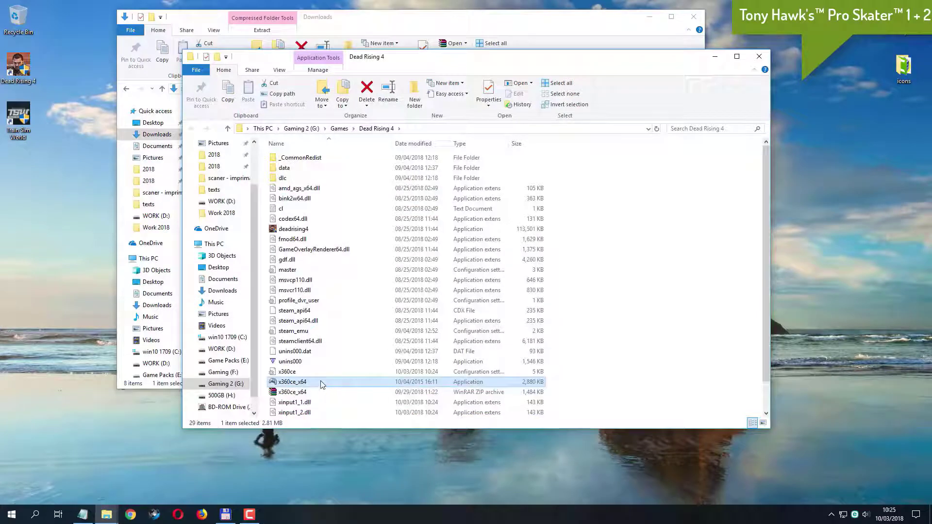
right_click(320, 380)
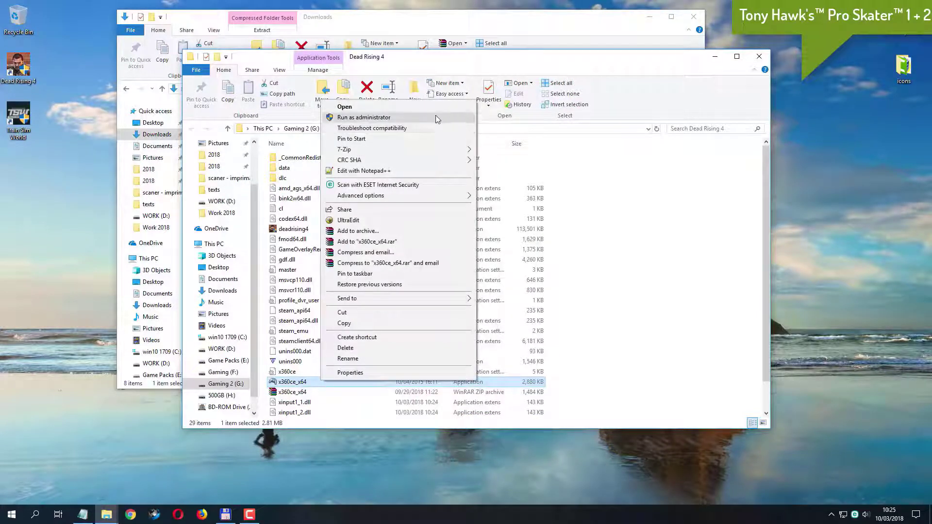
click(434, 117)
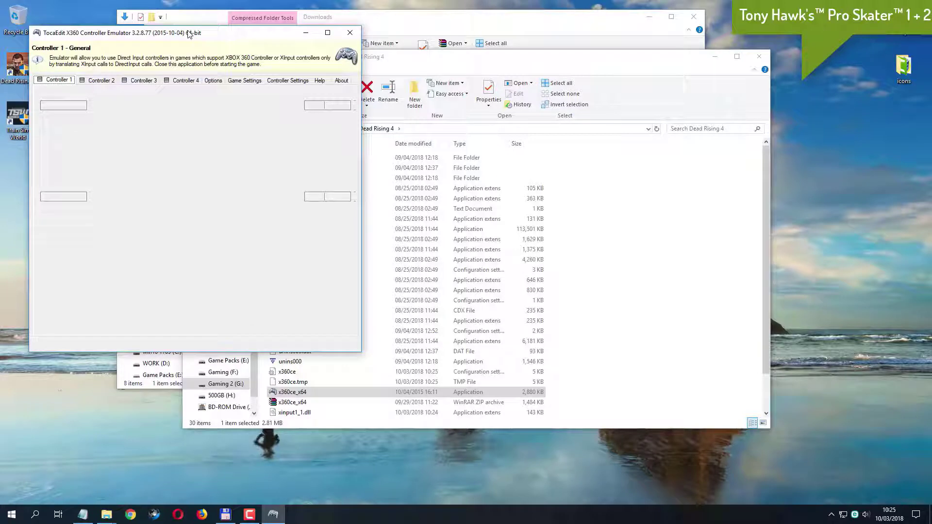
drag(190, 33, 382, 83)
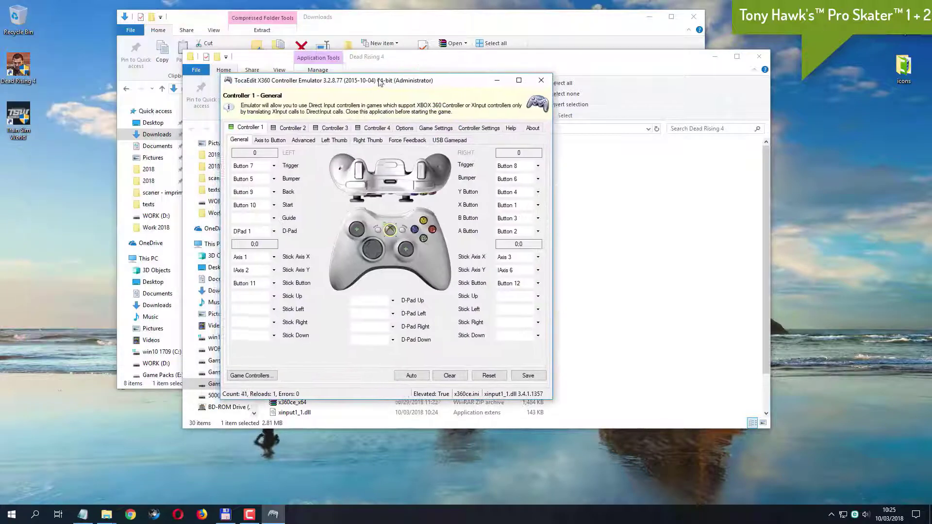
Step: From the most popular controller settings, load the first XBOX 360 Controller for Windows preset into the USB Gamepad
click(468, 127)
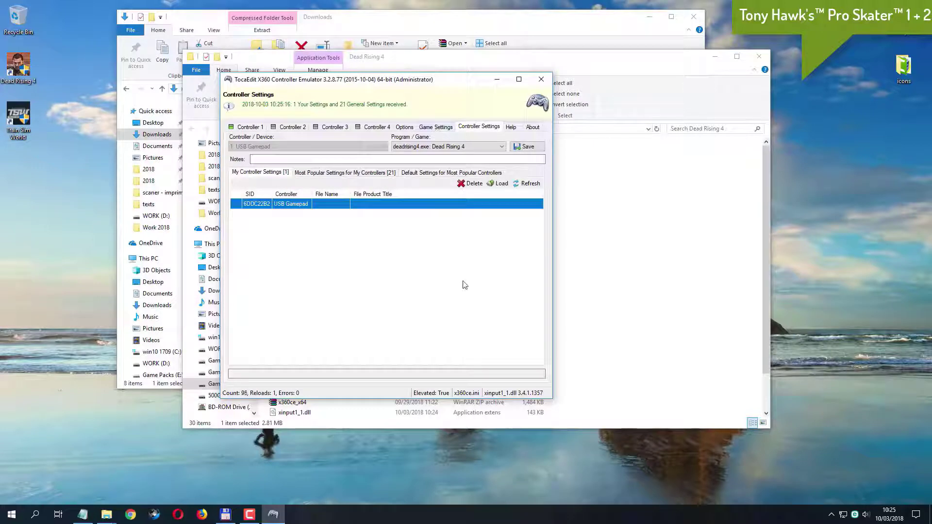
click(503, 147)
click(505, 149)
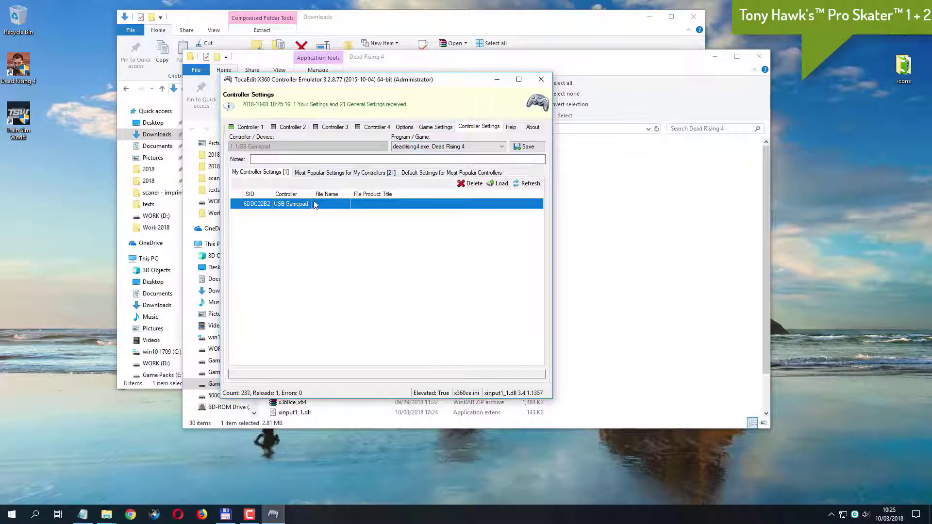
click(322, 172)
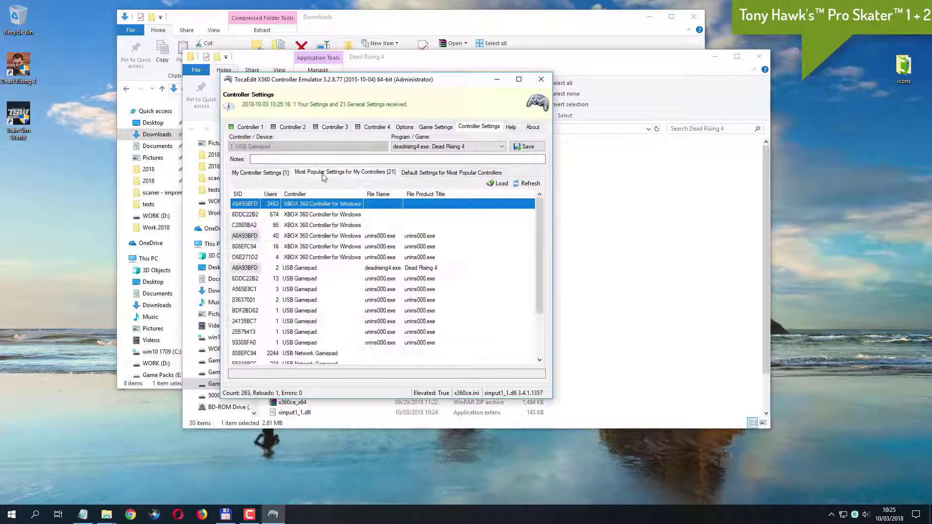
click(425, 173)
click(335, 173)
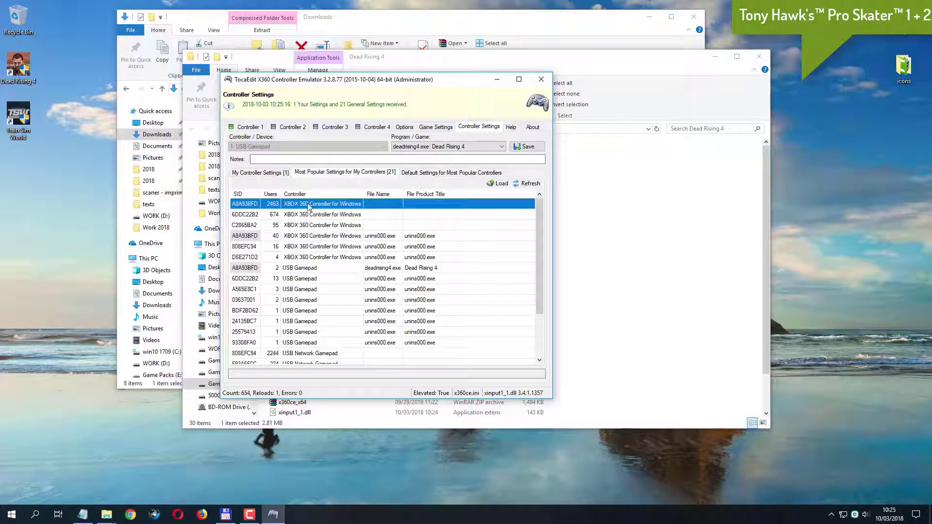
click(497, 186)
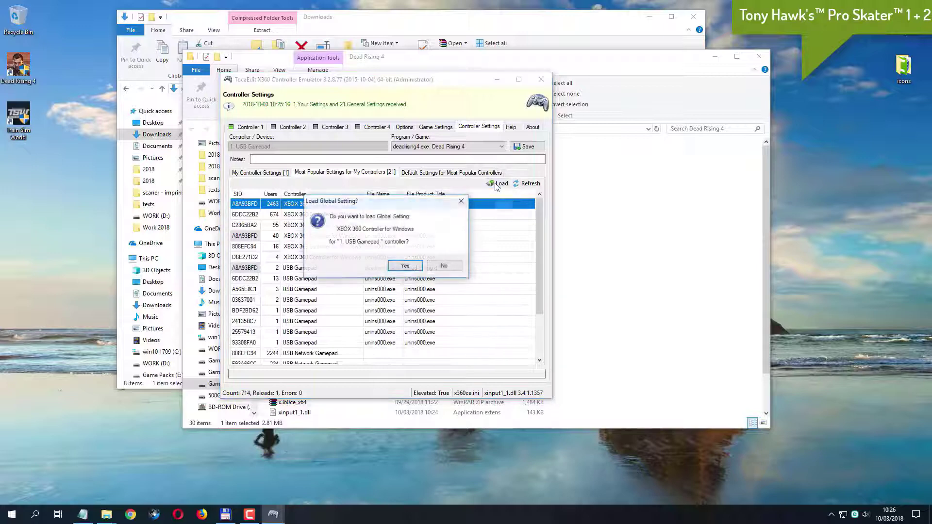
click(405, 267)
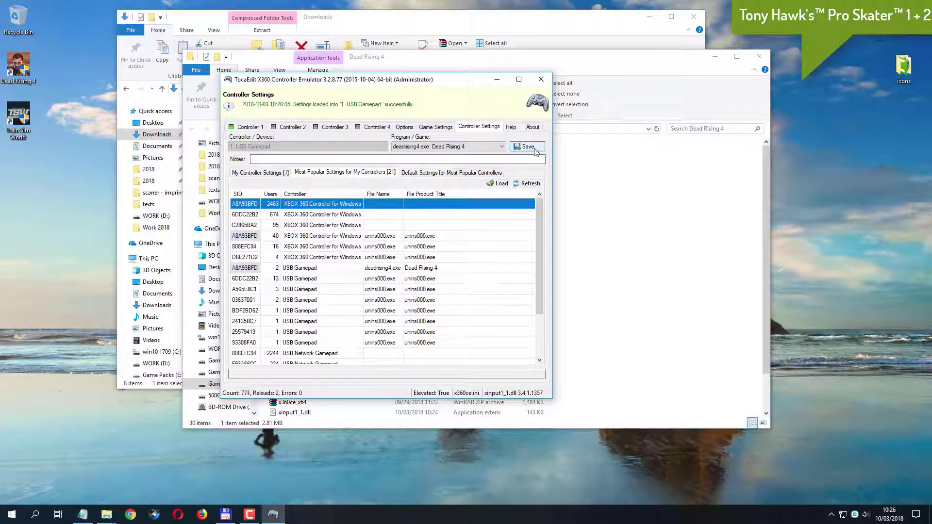
Step: Save the USB Gamepad settings for Dead Rising 4 and relaunch x360ce_x64 with administrator rights
click(535, 151)
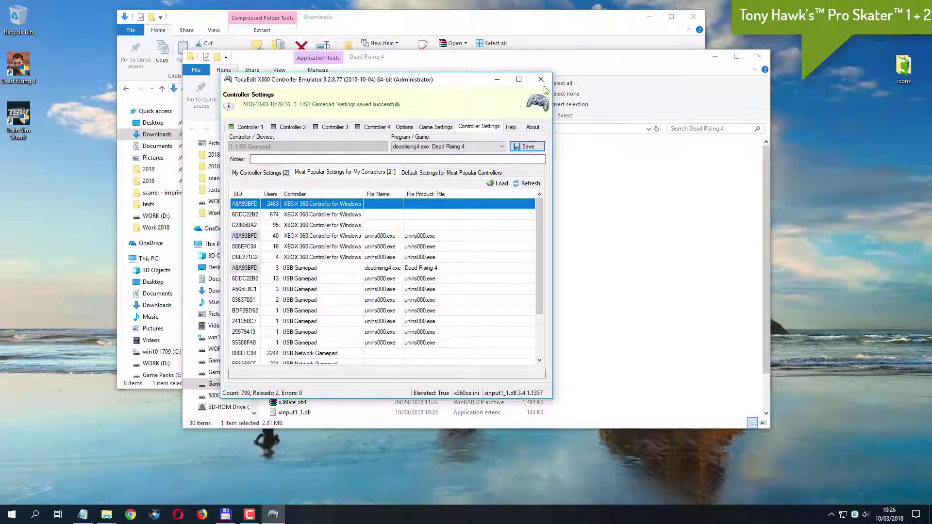
click(422, 127)
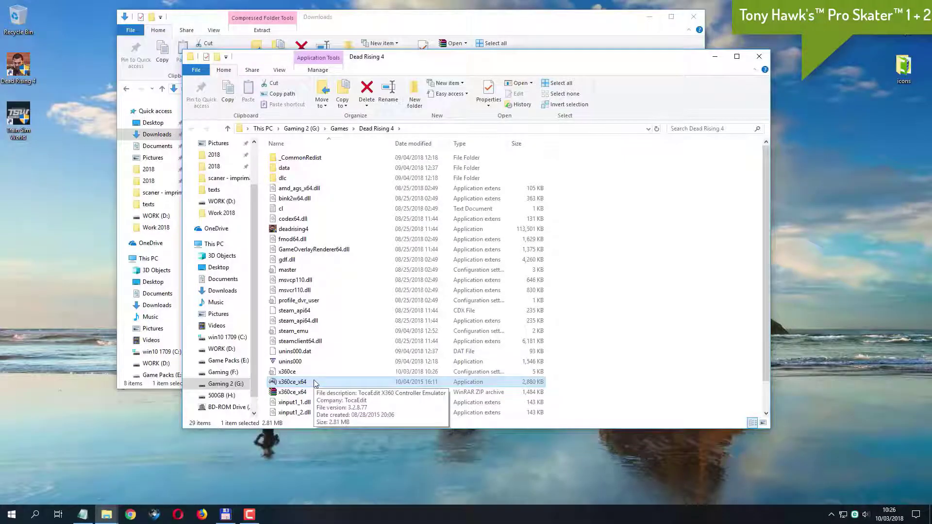
right_click(314, 383)
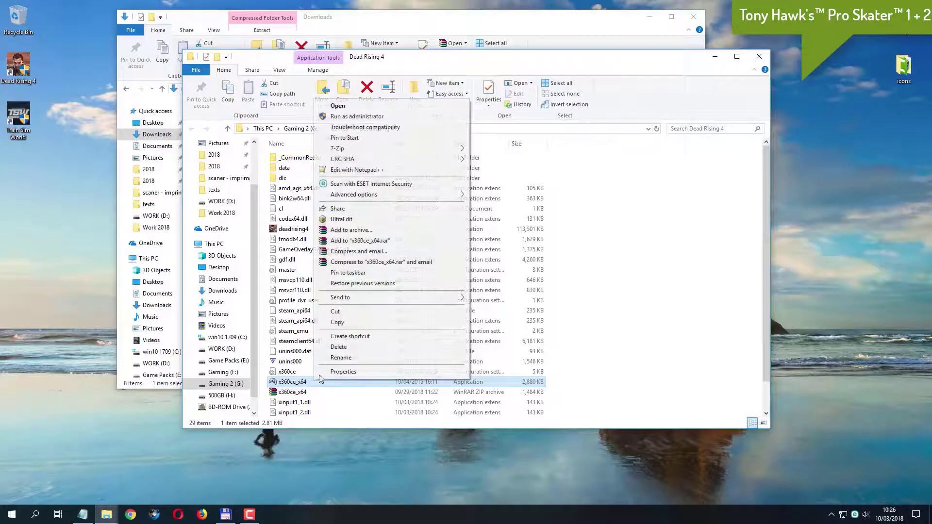
click(371, 117)
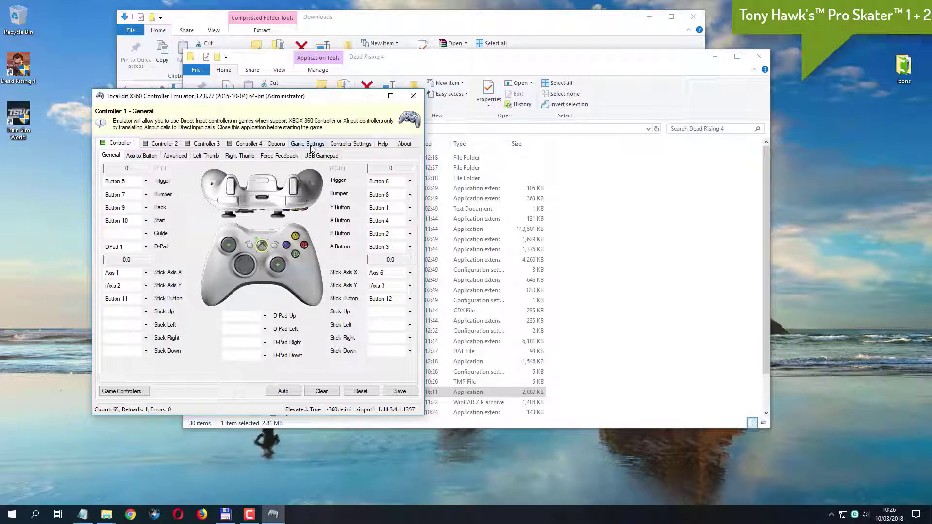
Step: In the game settings for x360ce_x64.exe, disable all 64-bit XInput and DInput files and enable all the 32-bit ones instead
click(311, 145)
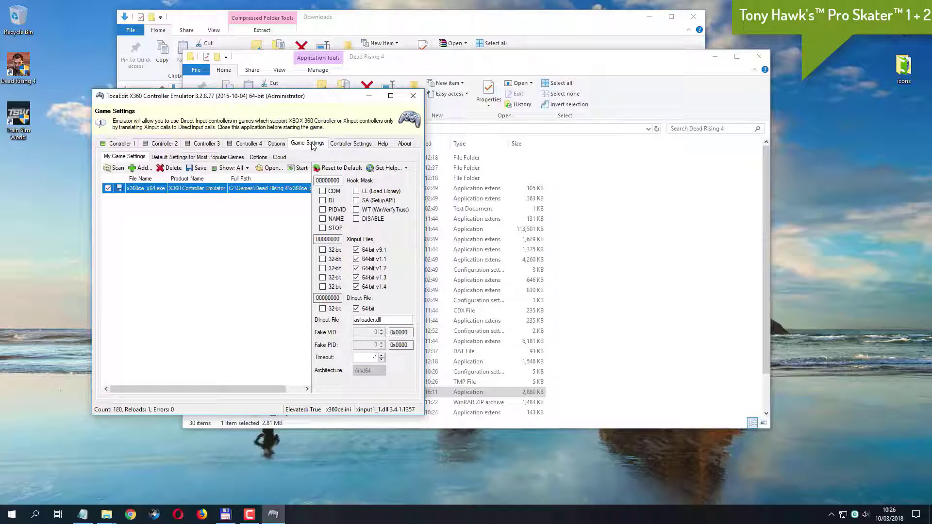
click(356, 250)
click(323, 250)
click(322, 259)
click(323, 268)
click(323, 277)
click(323, 286)
click(327, 311)
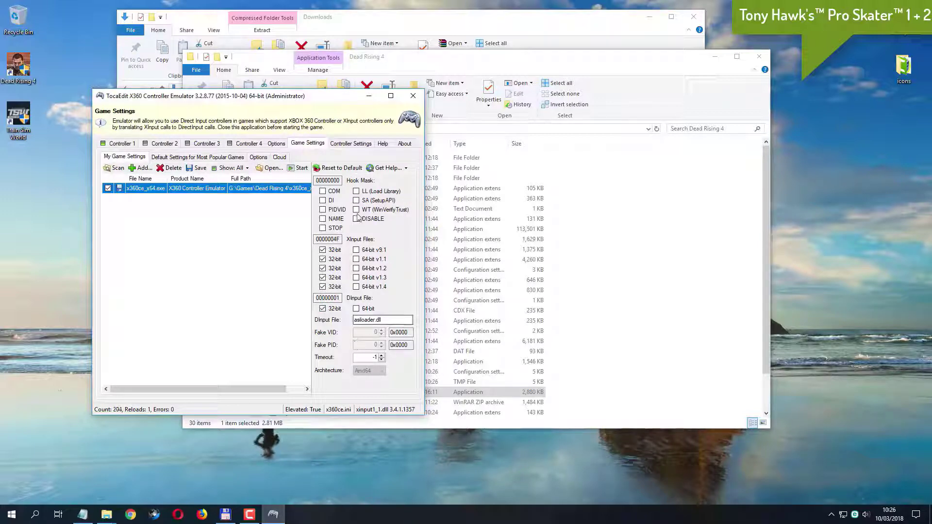
Step: Enable the COM, DI, PIDVID, NAME, LL, SA and WT hook masks, save the game settings and close the emulator
click(333, 191)
click(335, 211)
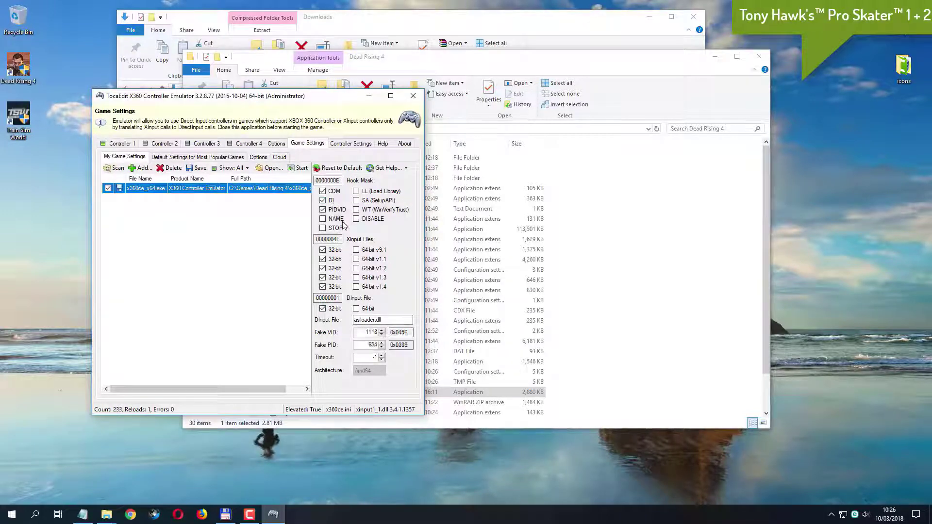
click(334, 221)
click(375, 193)
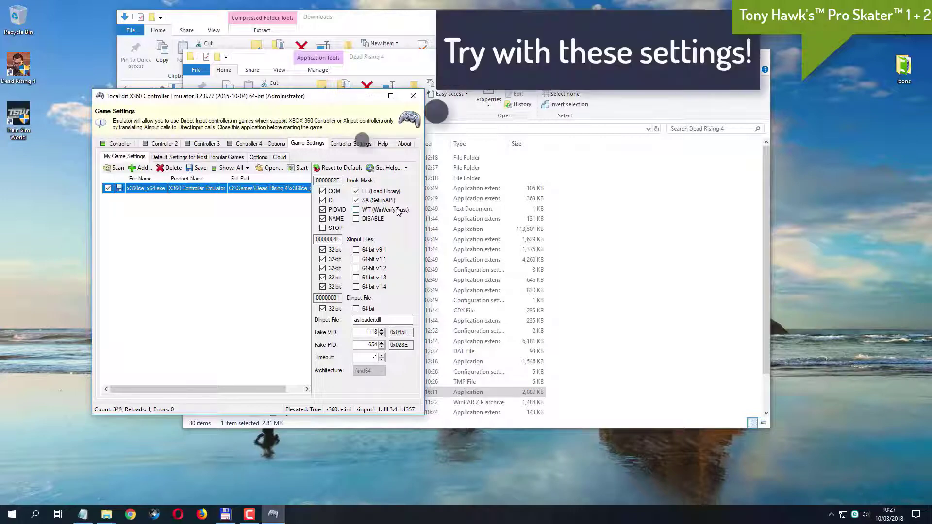
click(398, 212)
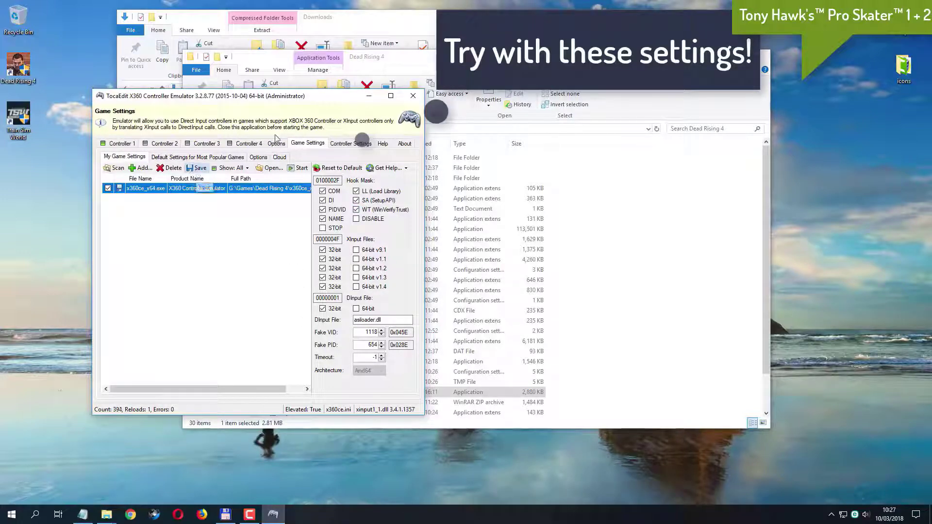
click(414, 101)
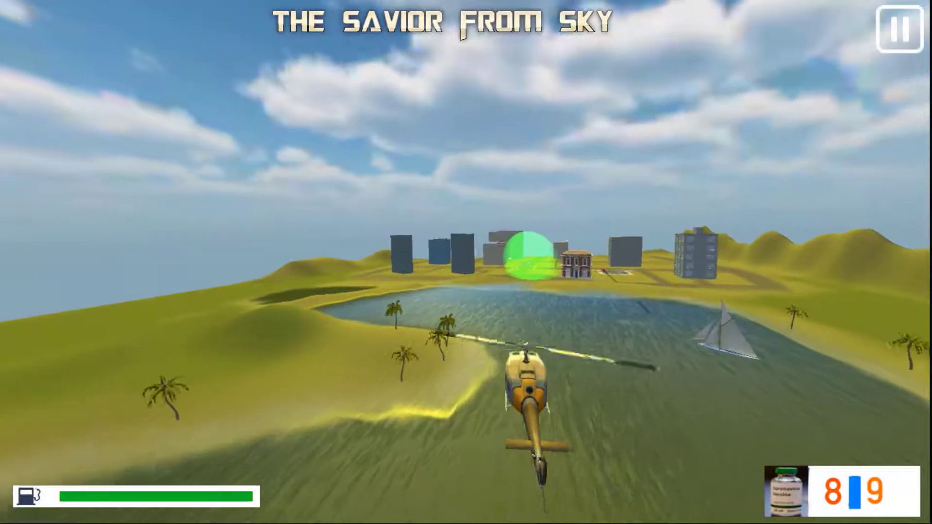
drag(822, 292, 812, 276)
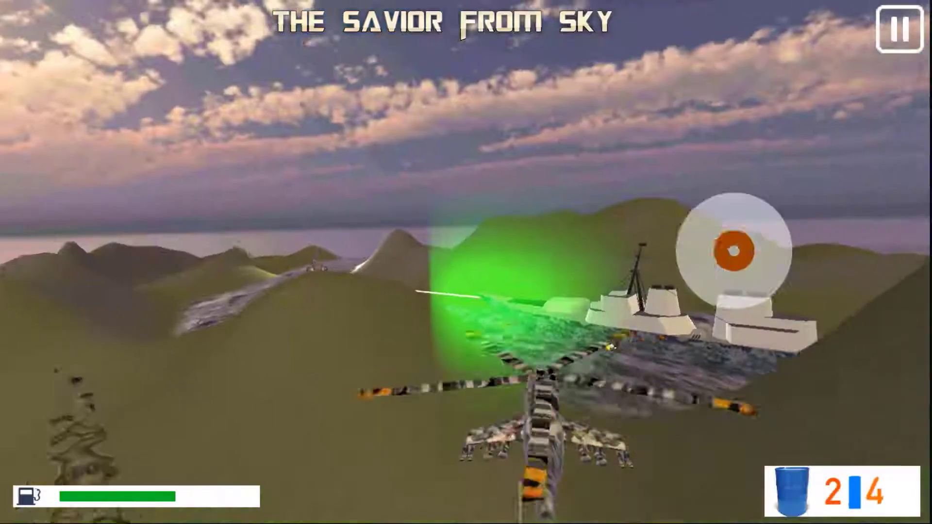
drag(734, 251, 693, 225)
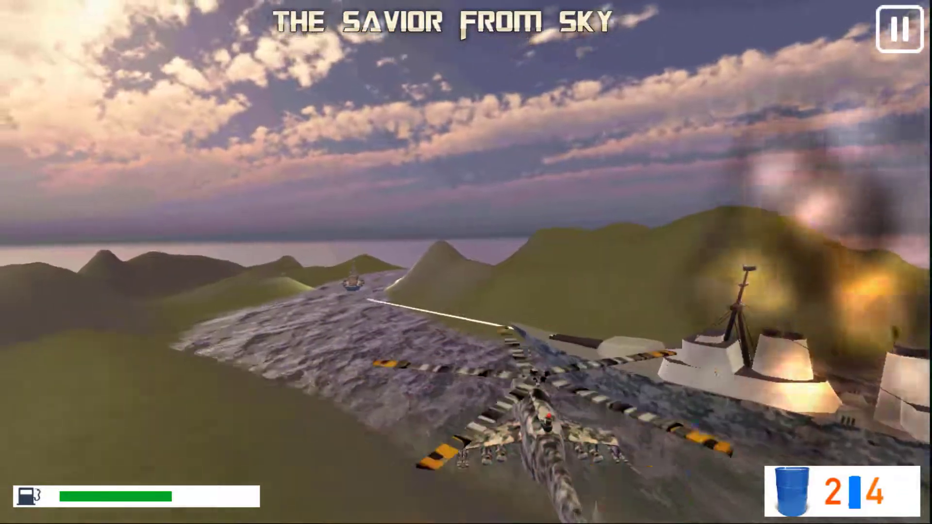